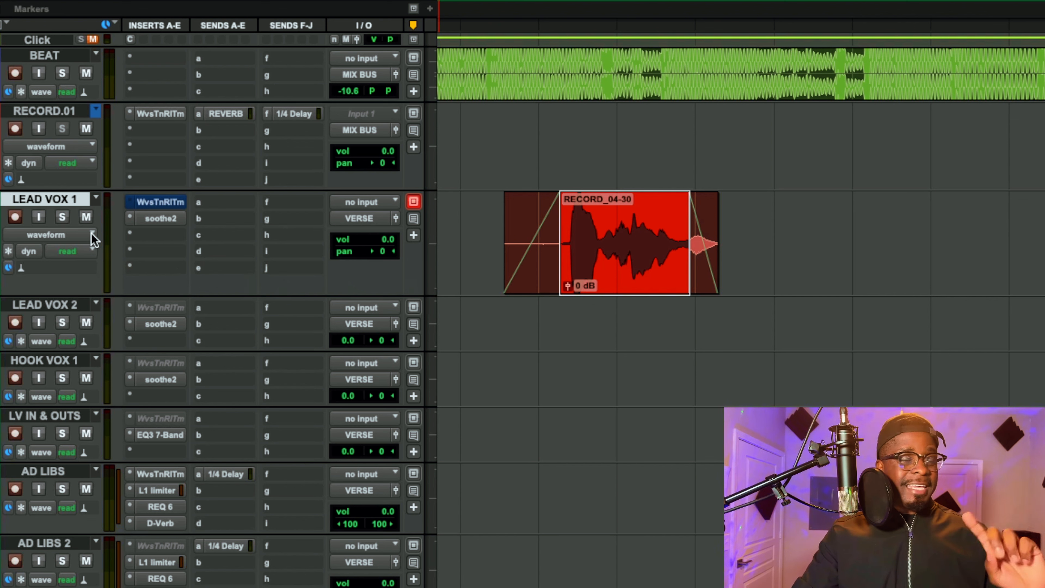
left_click(57, 241)
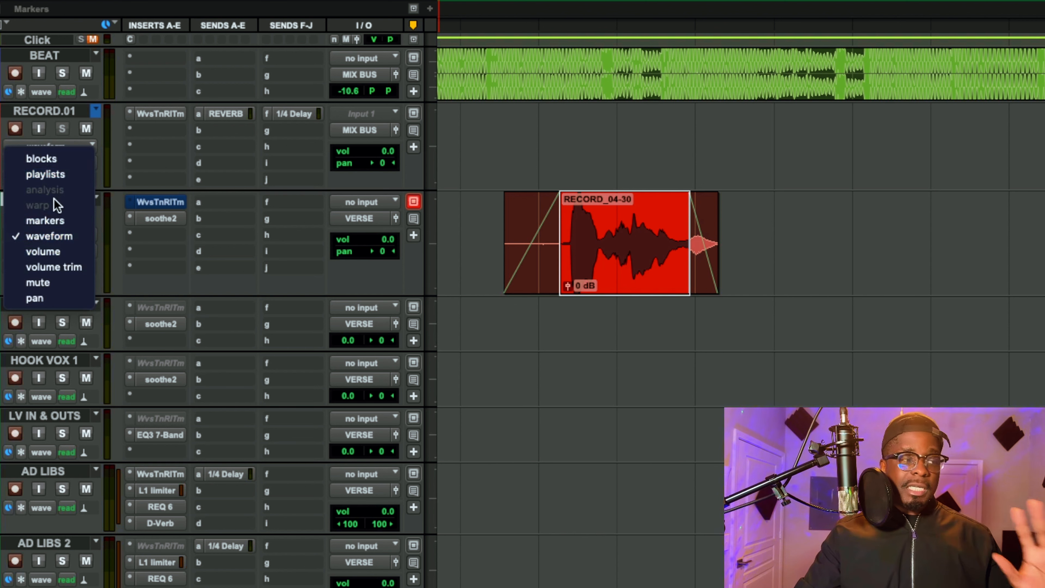
left_click(58, 241)
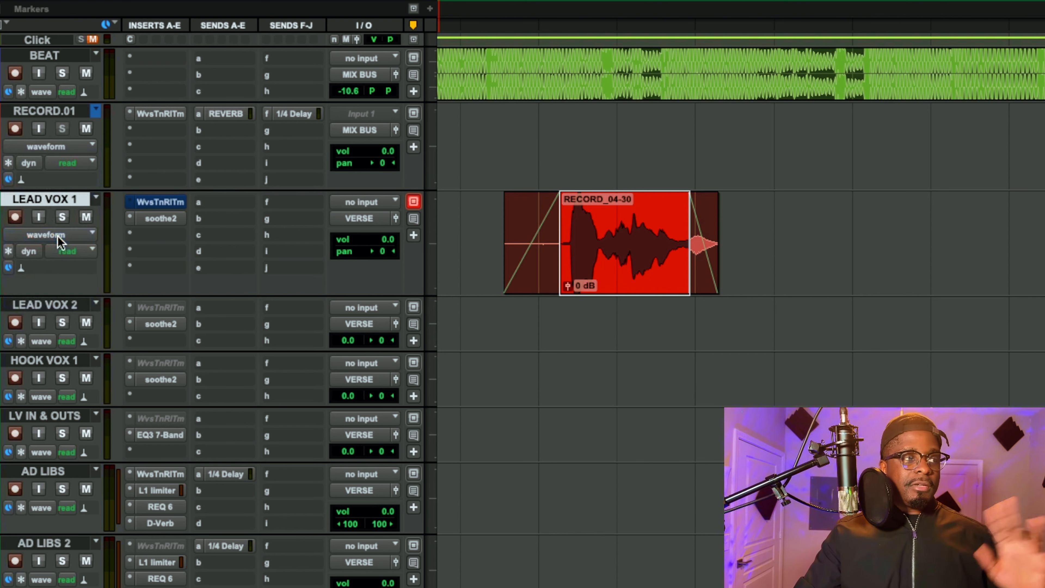
left_click(611, 216)
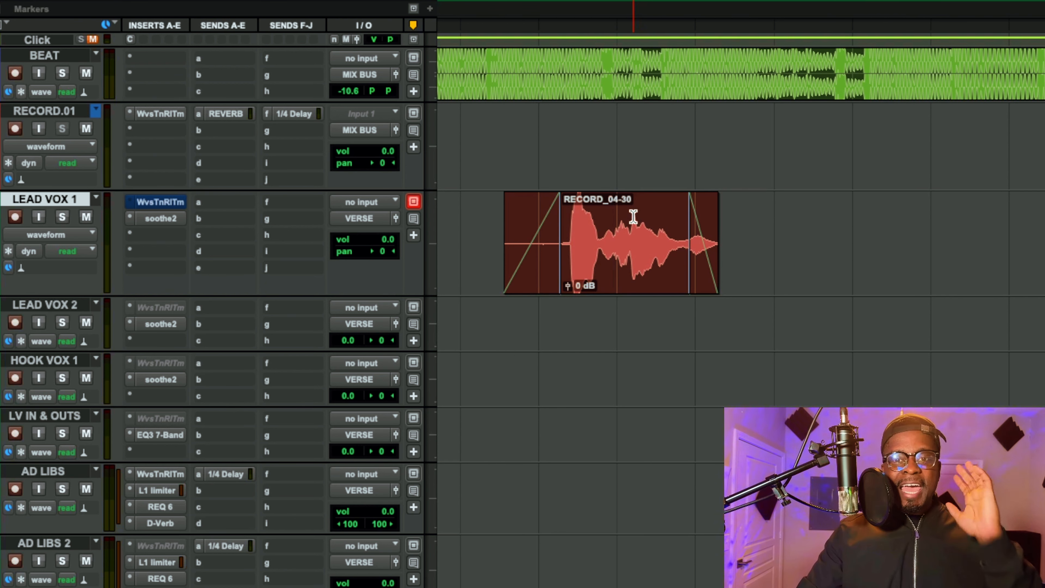
- Select the RECORD_04-30 clip and show the LEAD VOX 1 track in blocks view
left_click(68, 234)
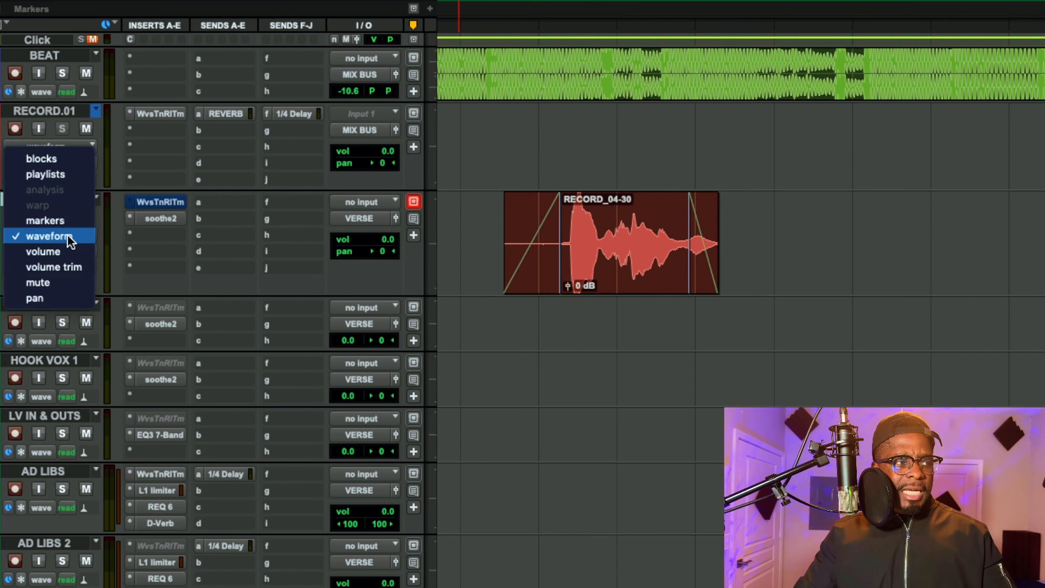
left_click(194, 195)
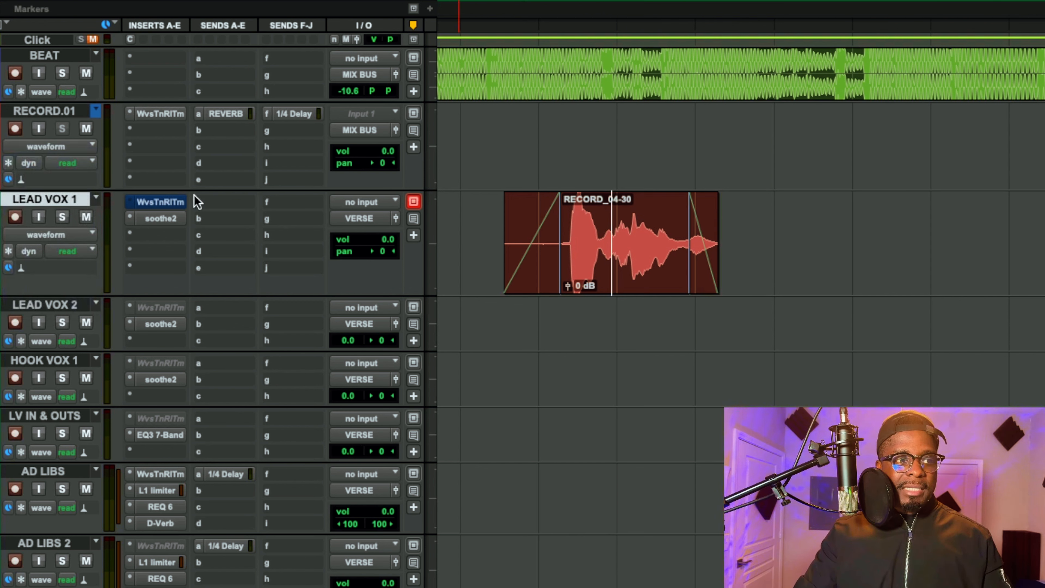
double_click(615, 217)
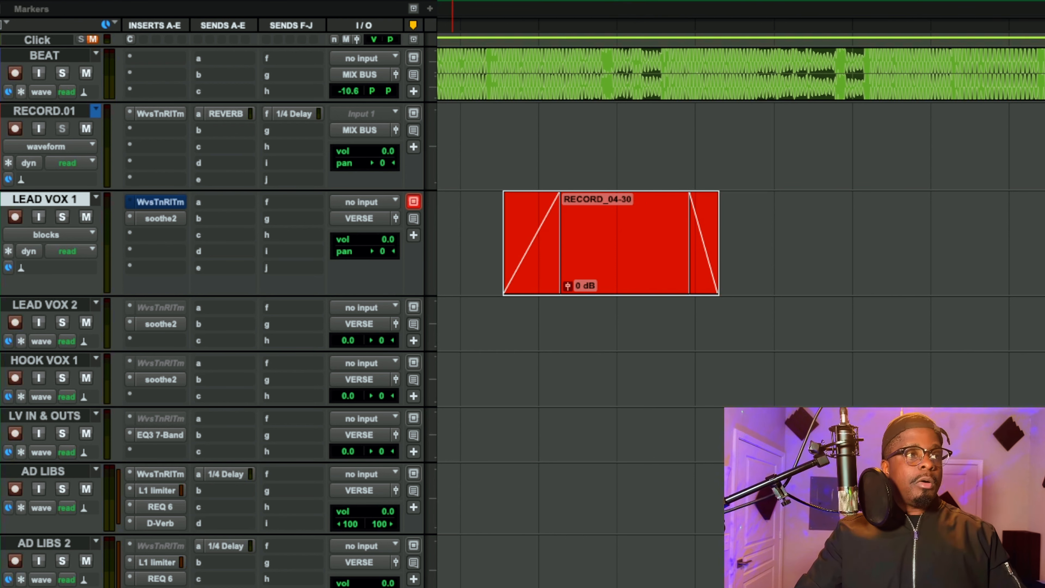
- Create one new Basic Folder track below LEAD VOX 1
left_click(92, 0)
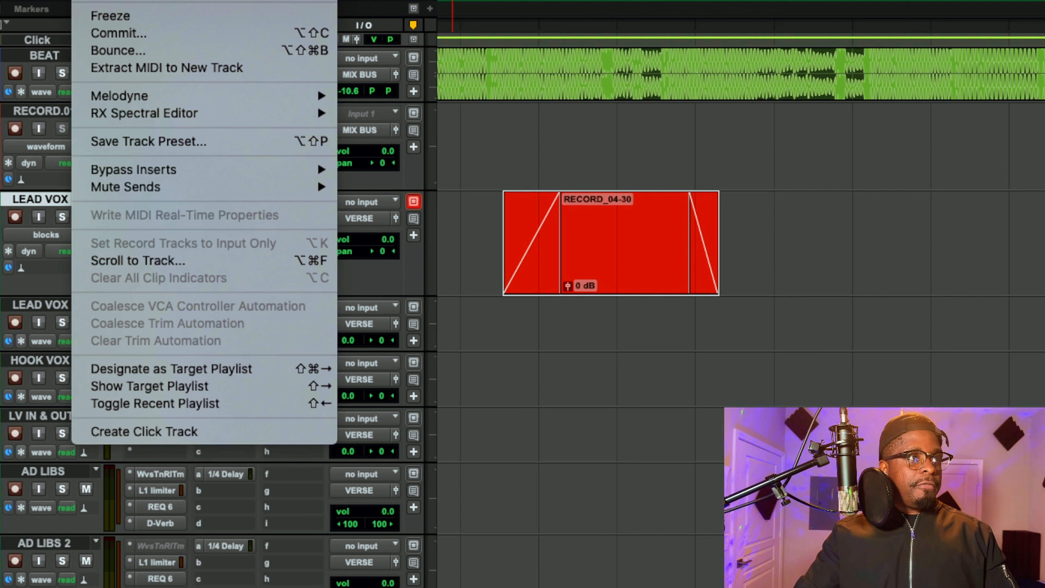
left_click(103, 0)
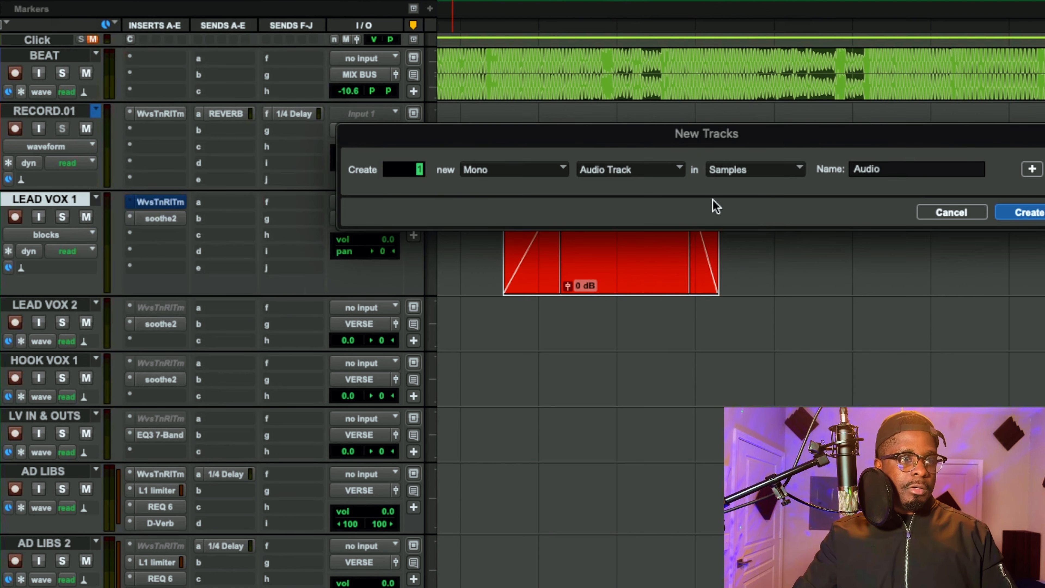
left_click(639, 173)
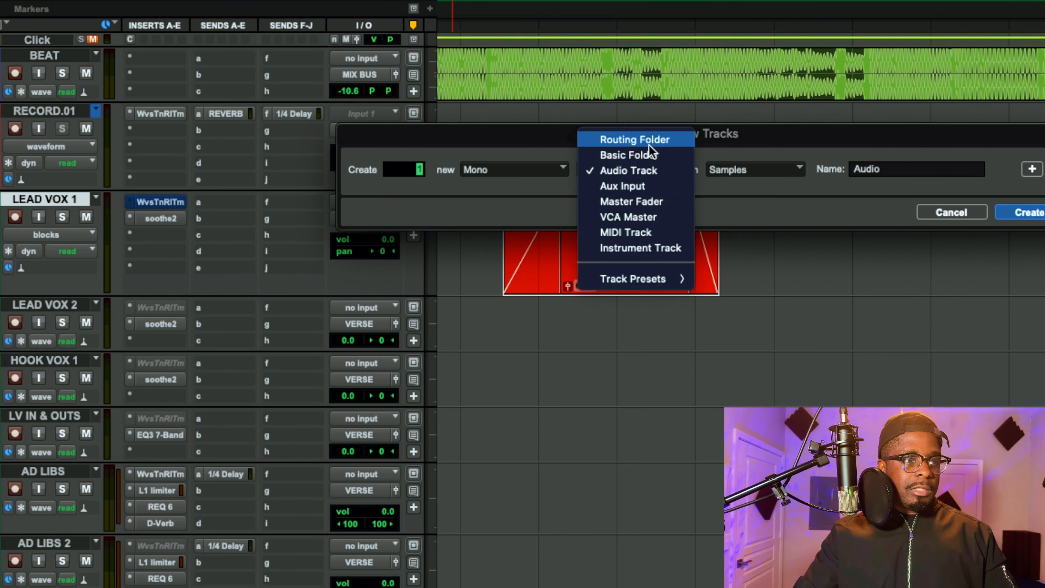
left_click(640, 154)
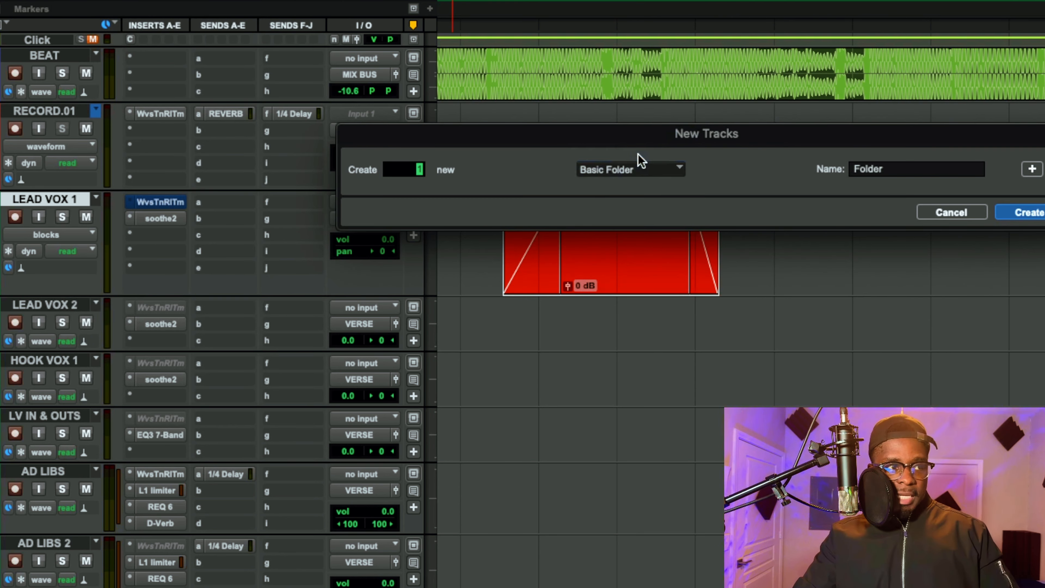
left_click(1027, 213)
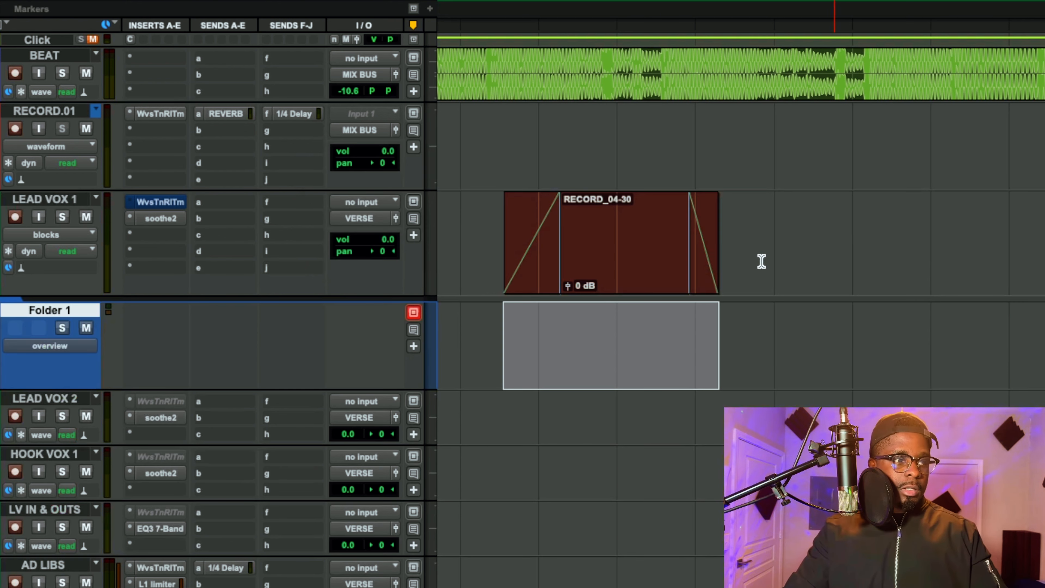
- Move the LEAD VOX 1 track into Folder 1
left_click(597, 239)
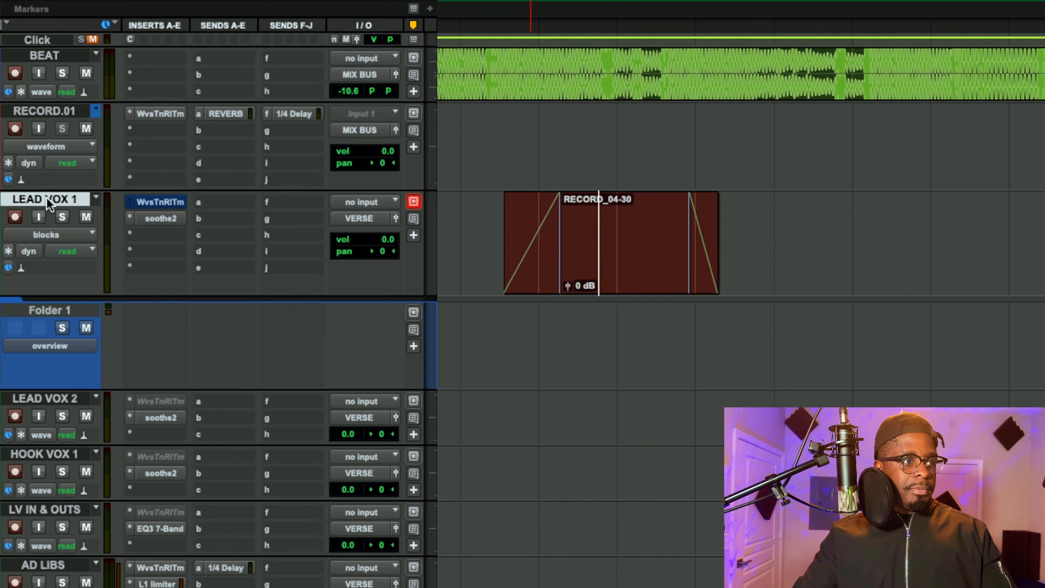
left_click_drag(47, 199, 74, 349)
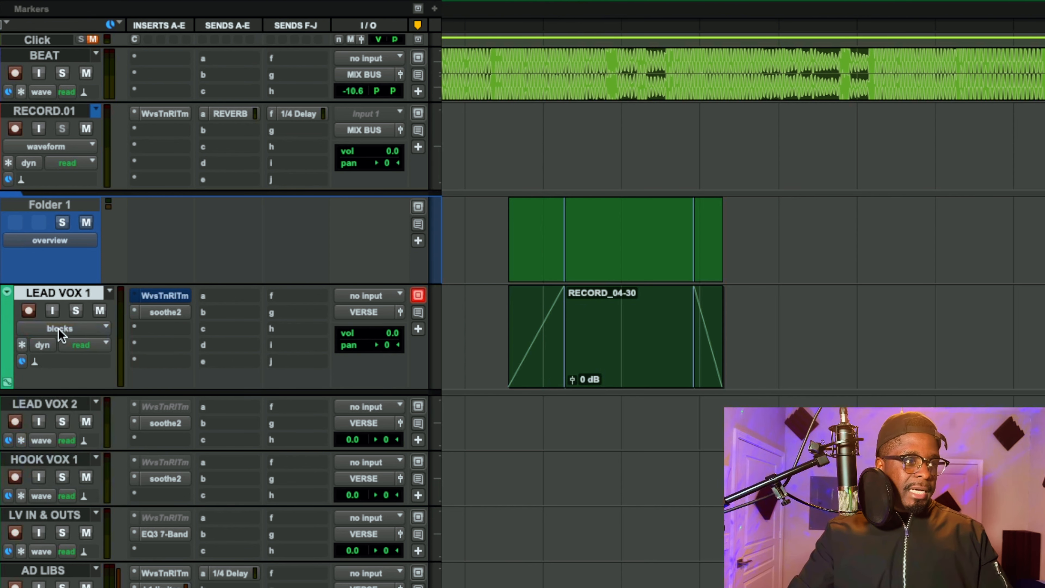
- Set the track view of LEAD VOX 1 to waveform
left_click(54, 341)
left_click(129, 328)
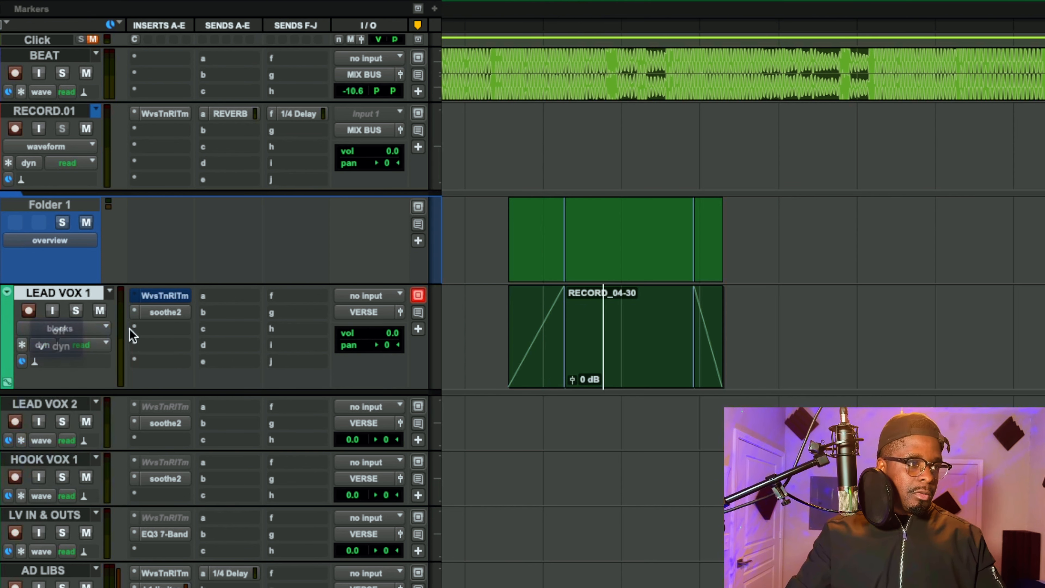
left_click(87, 328)
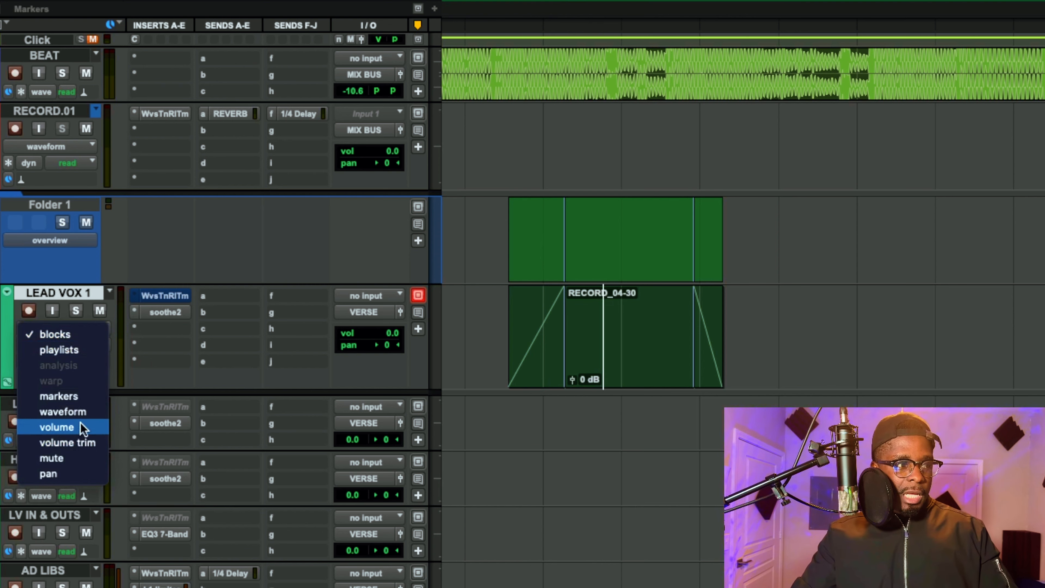
left_click(84, 412)
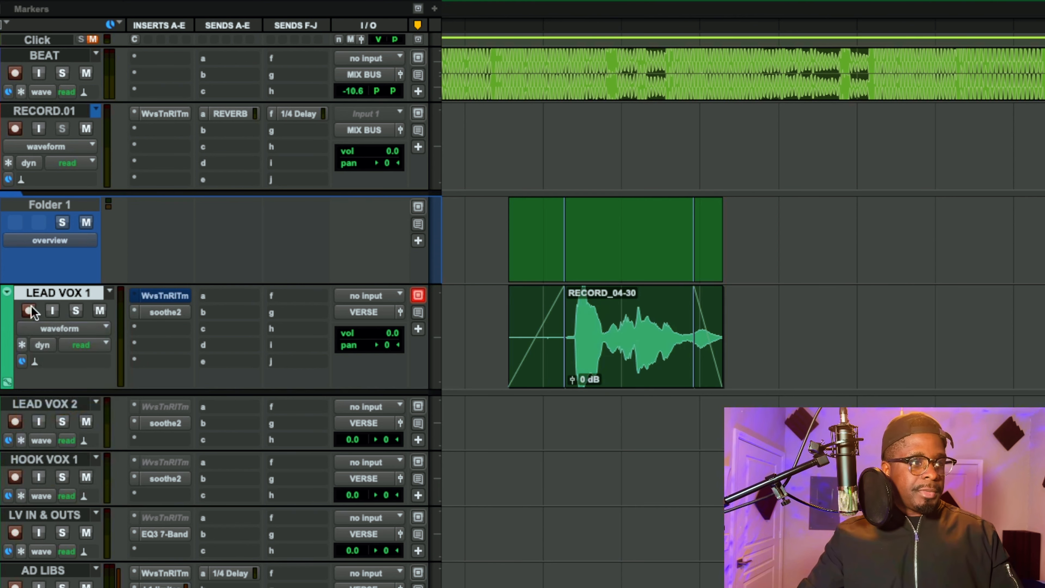
- Collapse Folder 1, check its available track views, and expand the folder again
left_click(5, 289)
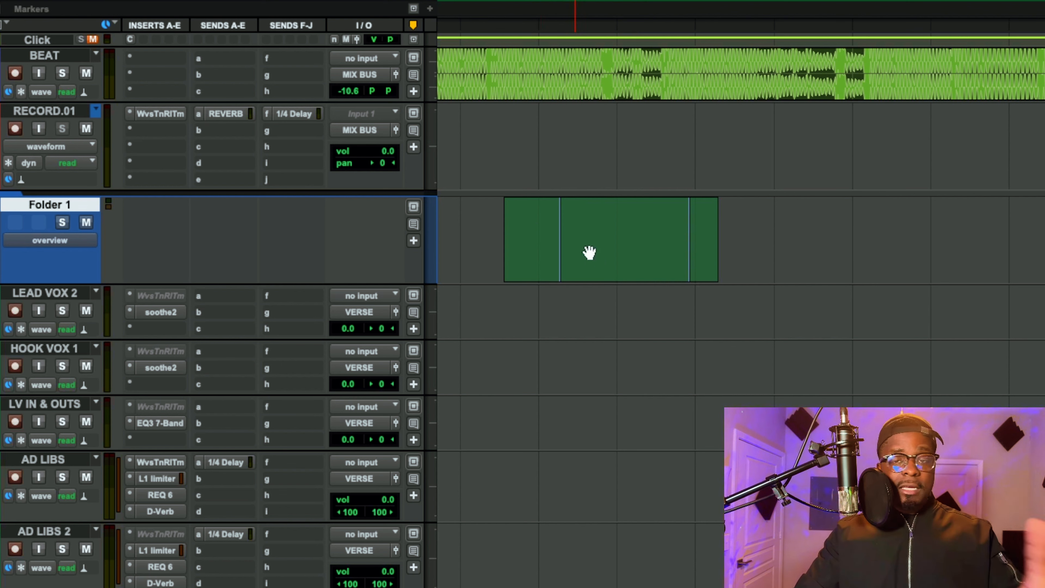
left_click(31, 242)
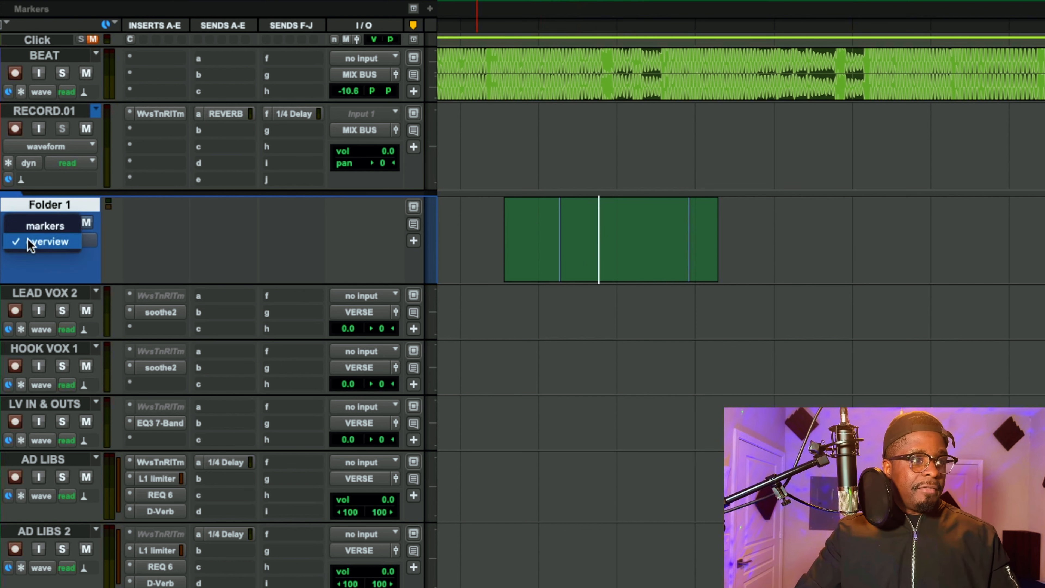
left_click(216, 264)
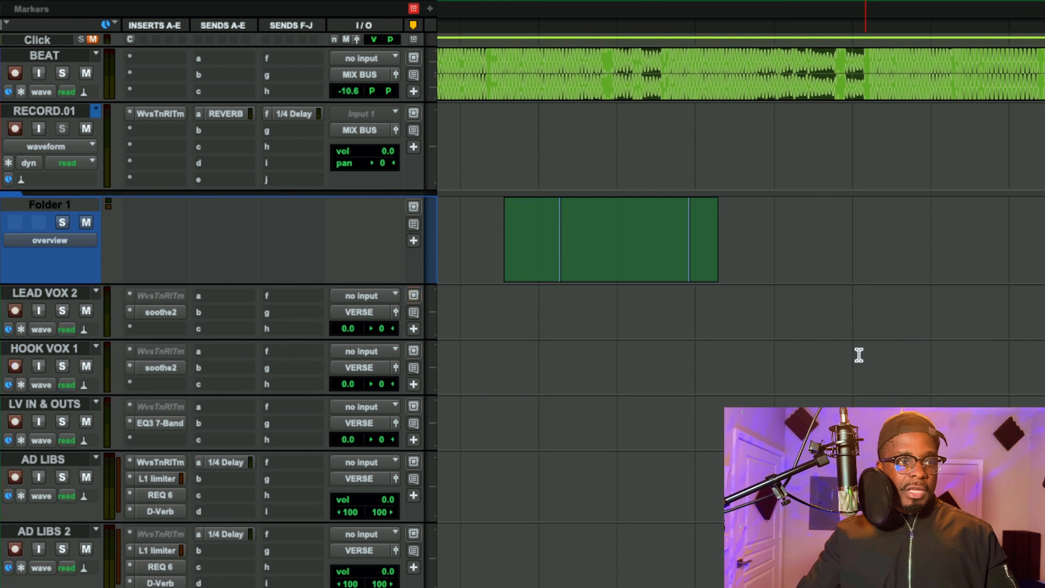
left_click(23, 241)
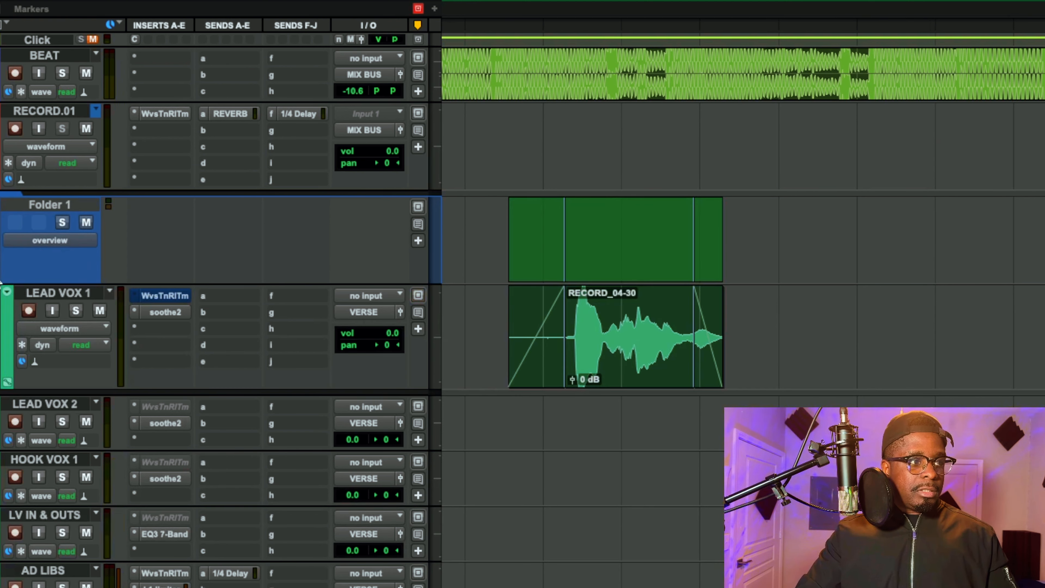
- Move the RECORD_04-30 clip on LEAD VOX 1 further along the timeline
left_click(718, 362)
left_click_drag(718, 363, 896, 343)
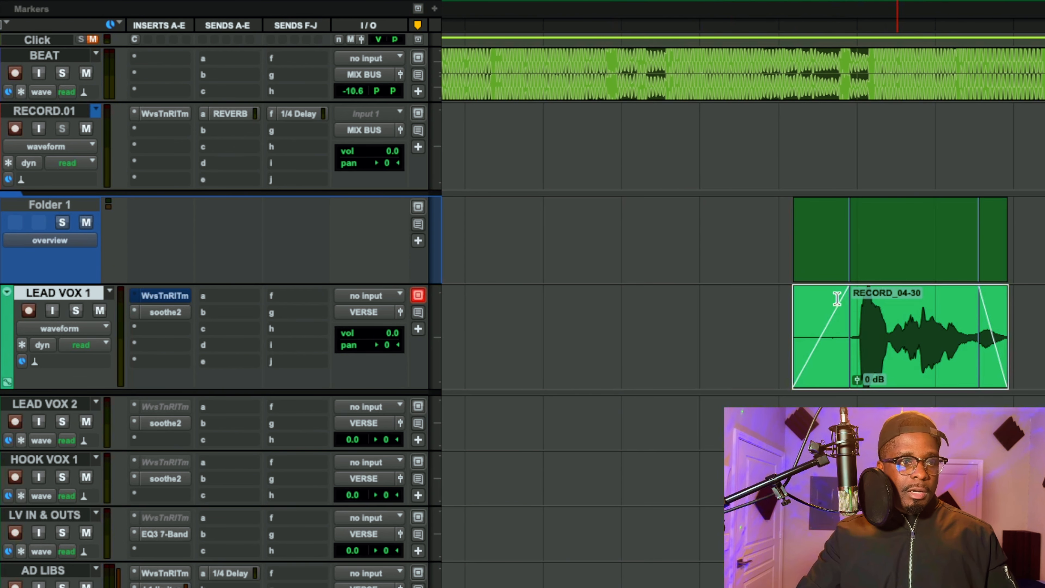
left_click(2, 282)
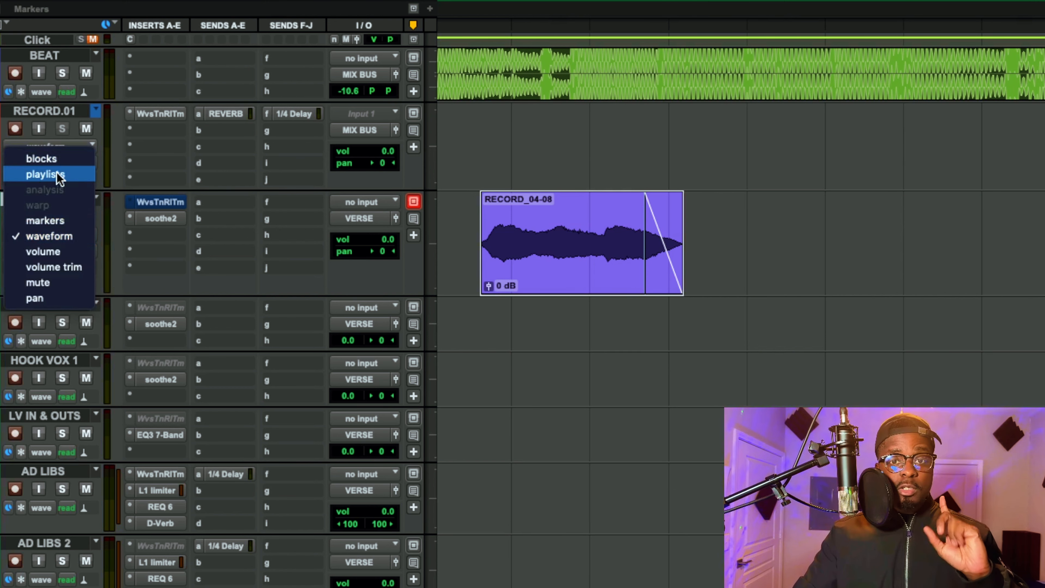
- Switch the LEAD VOX 1 track to playlists view
key("Escape")
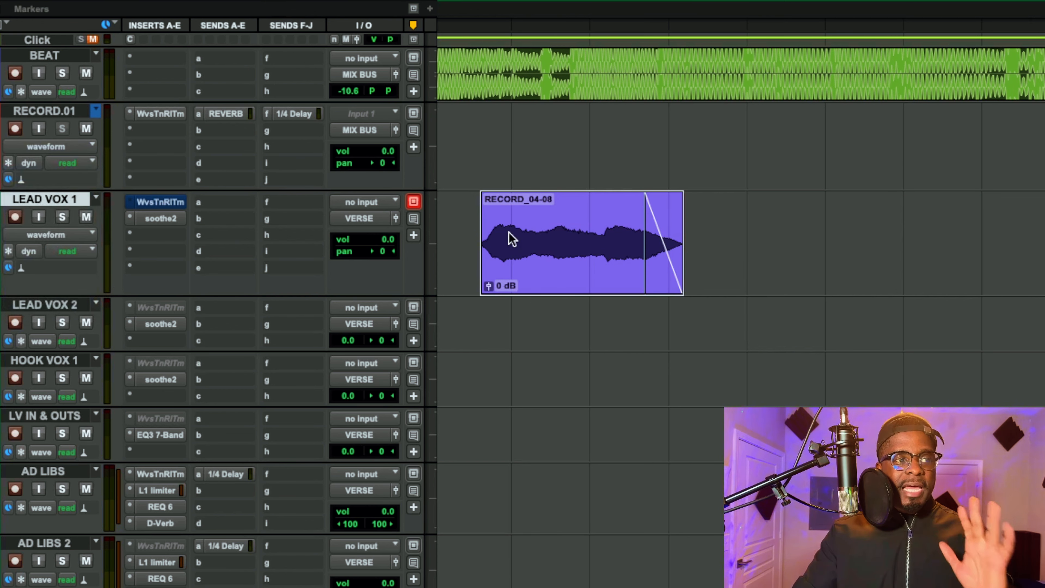
key("ctrl+super+Left")
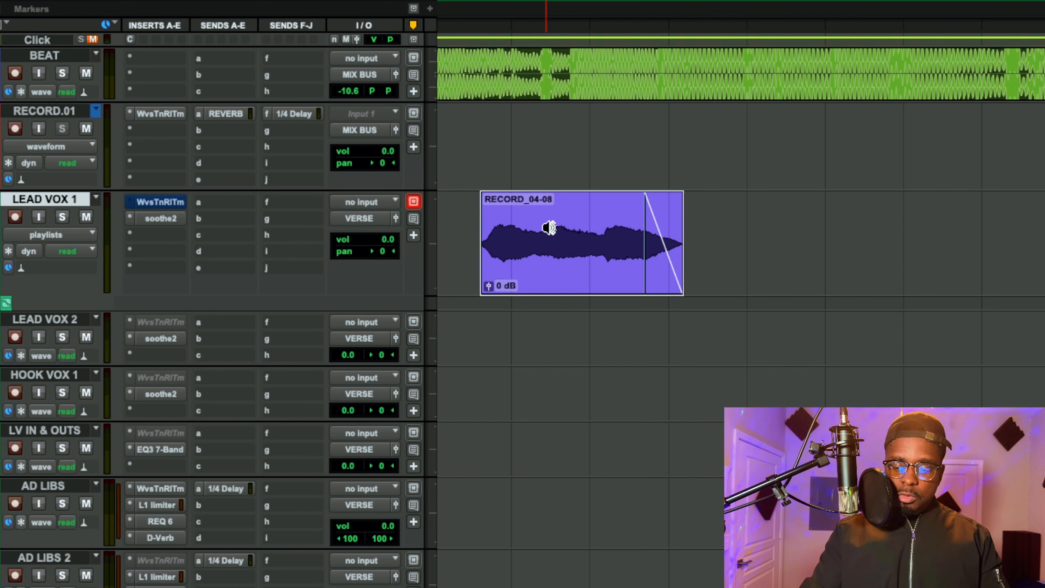
key("ctrl+backslash")
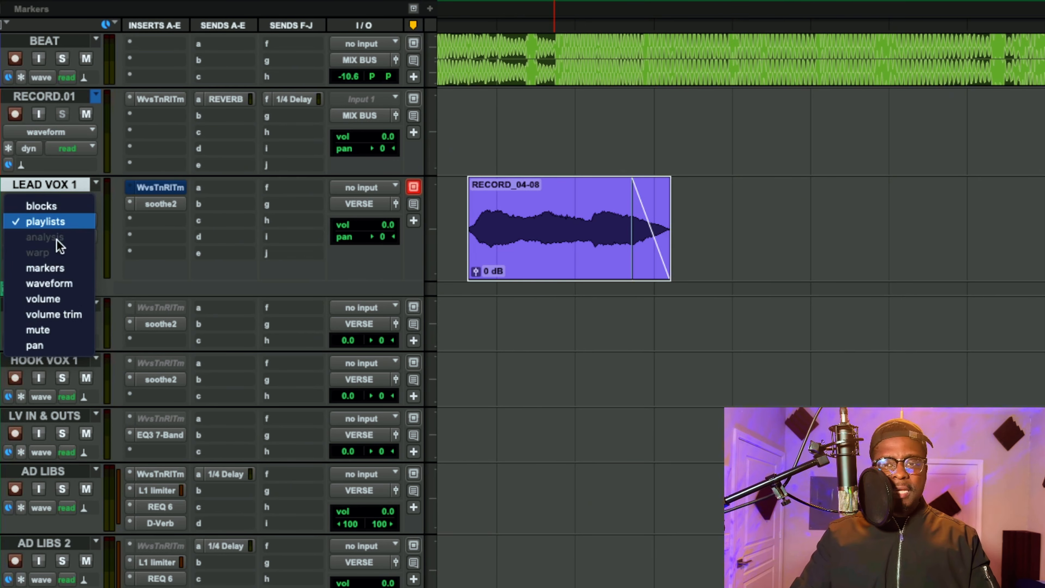
left_click(162, 280)
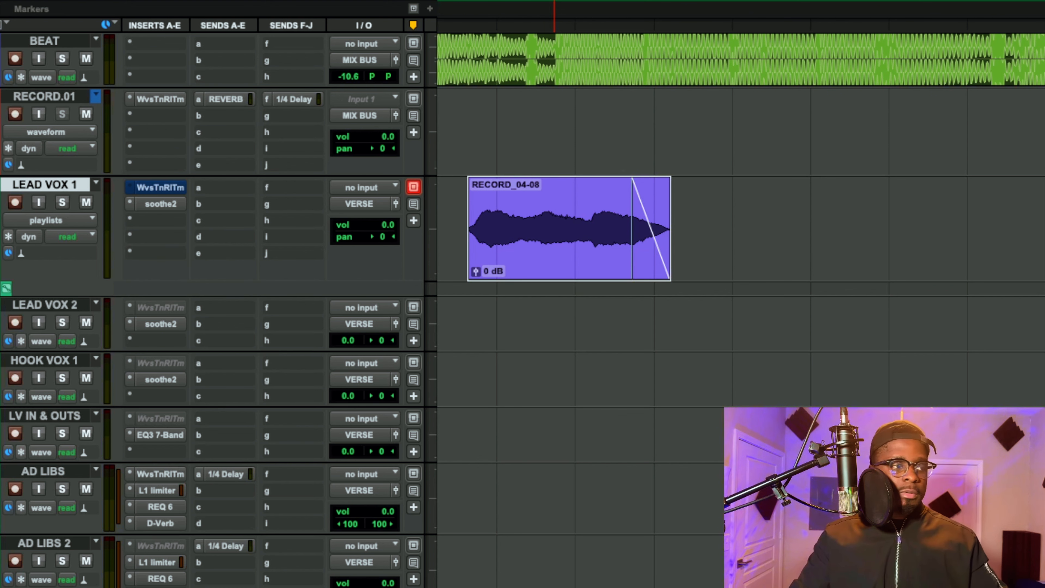
- Enable Polyphonic elastic audio on LEAD VOX 1 and set its track view to analysis
left_click(22, 254)
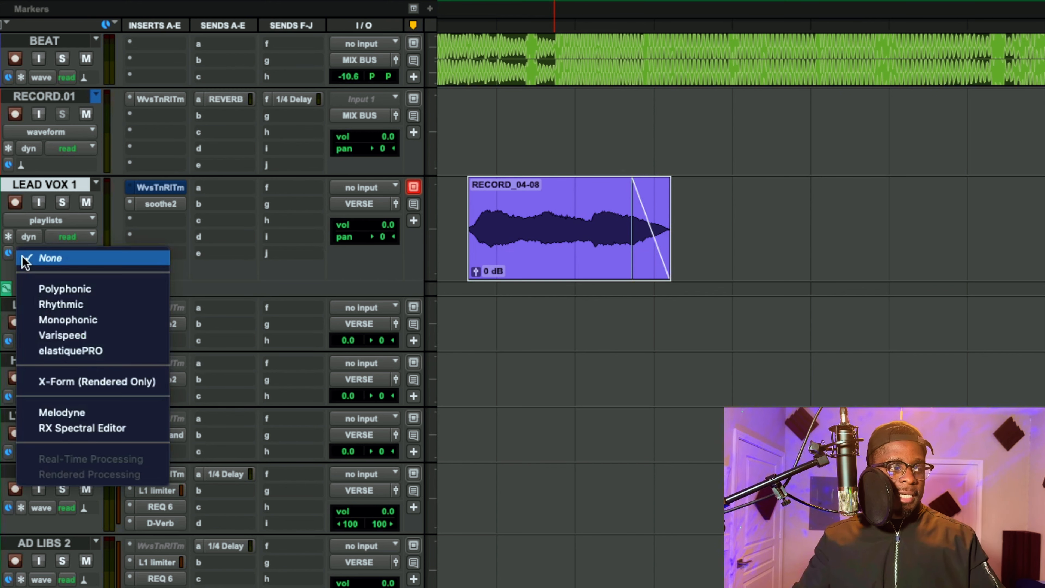
left_click(66, 290)
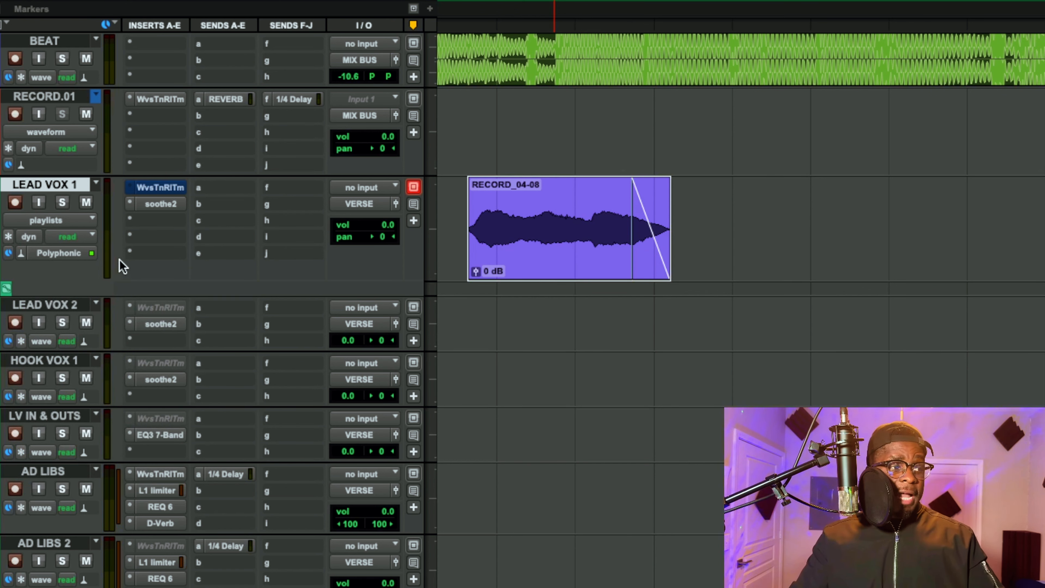
left_click(74, 222)
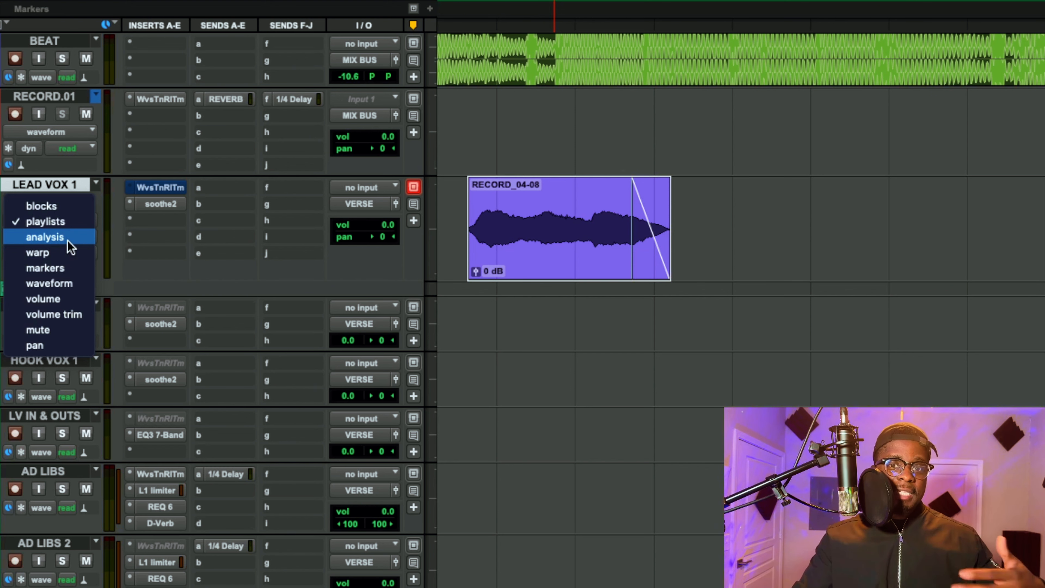
left_click(67, 239)
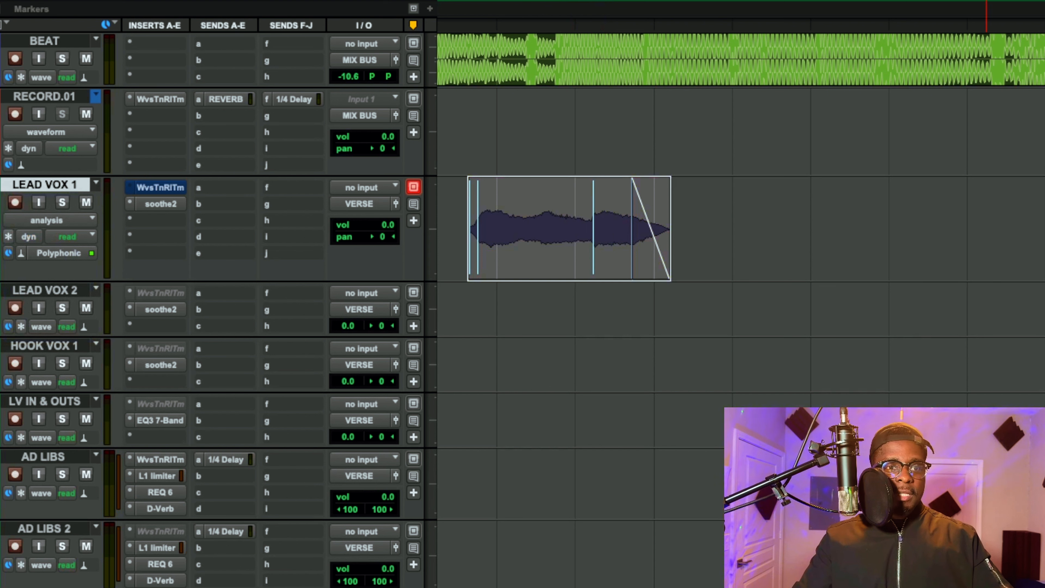
- Examine the transient markers in the LEAD VOX 1 clip and check the track's other view options
scroll(740, 310, "right", 5)
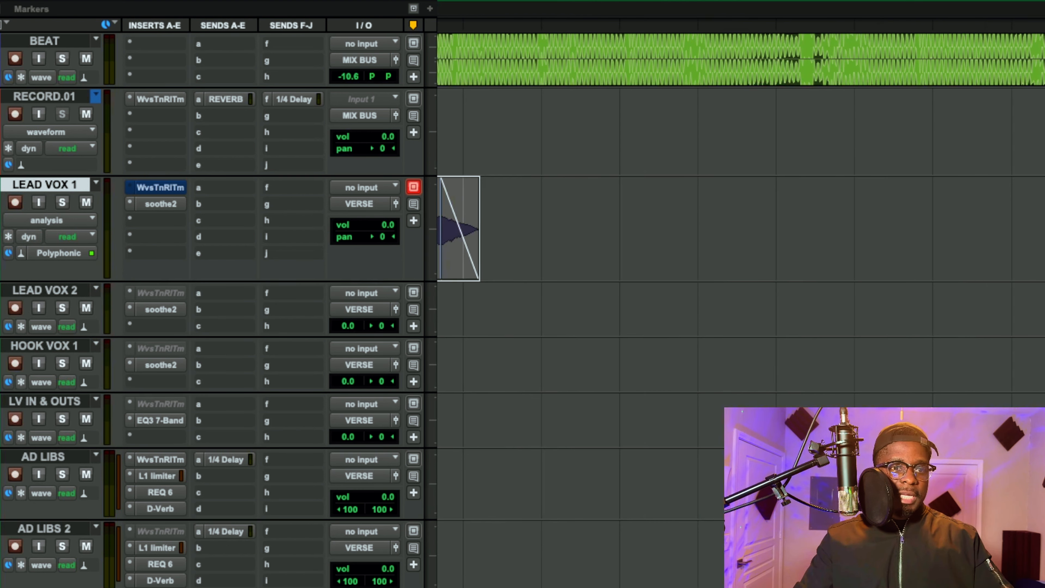
scroll(632, 222, "left", 4)
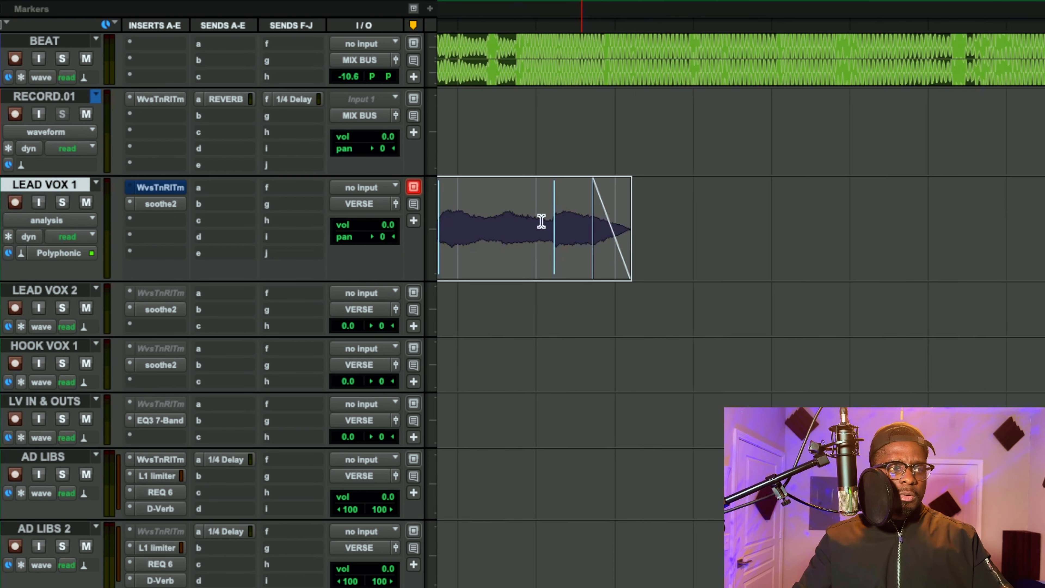
scroll(541, 222, "left", 2)
left_click(616, 224)
key("space")
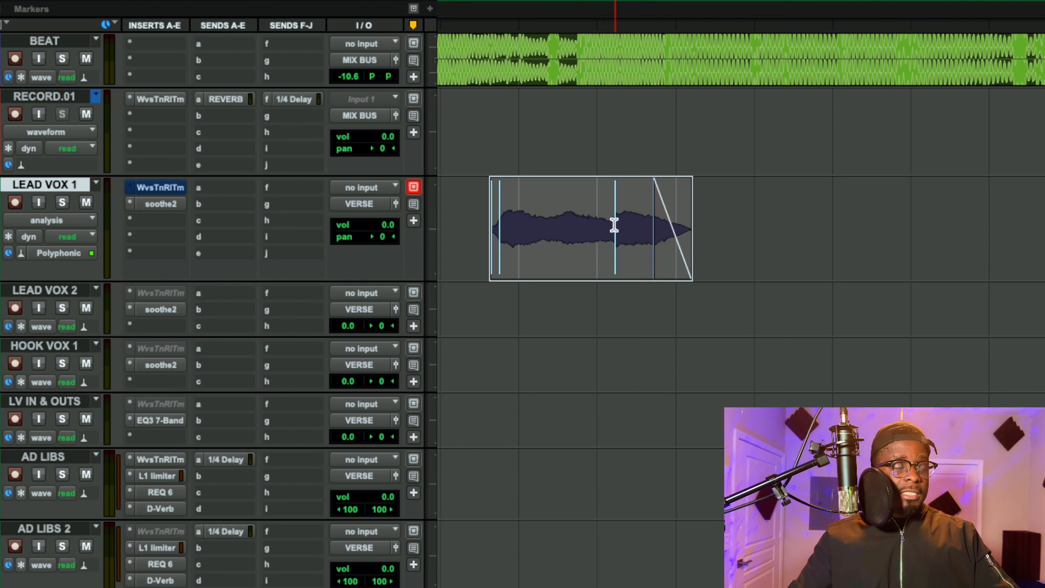
left_click(35, 222)
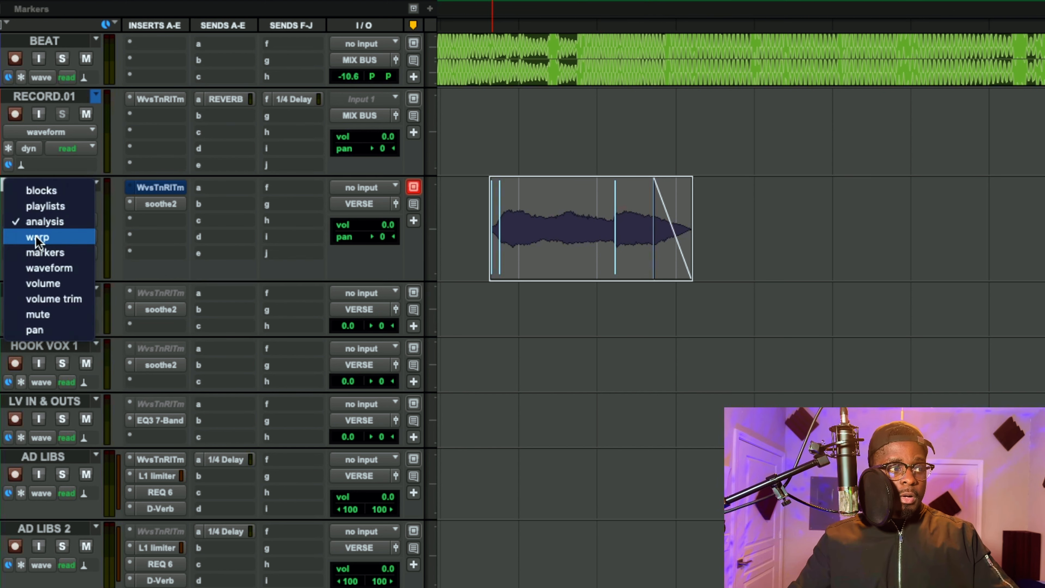
left_click(156, 242)
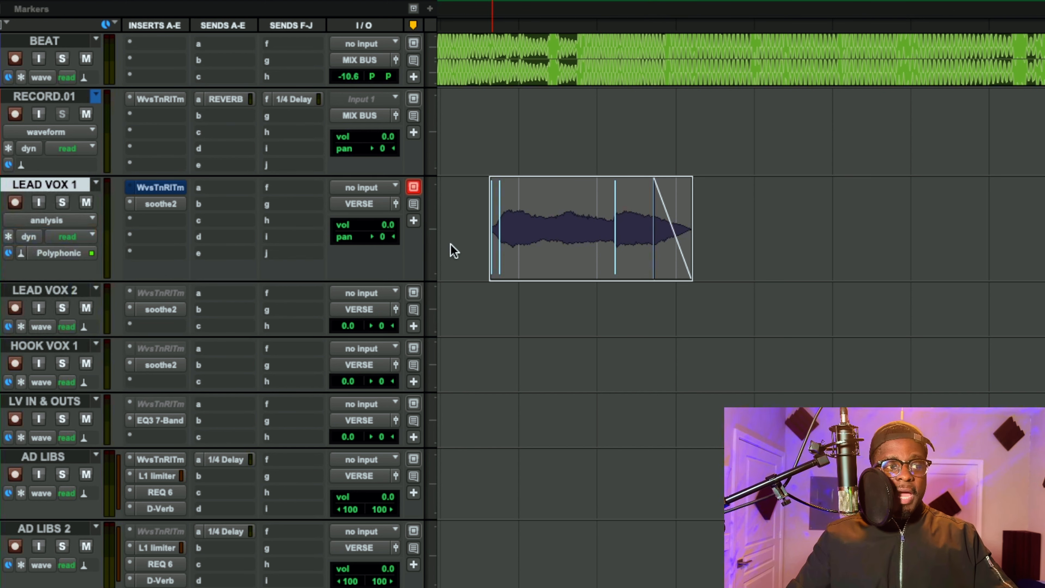
- Switch LEAD VOX 1 to warp view and warp the transient near the start of the clip slightly later
left_click(605, 229)
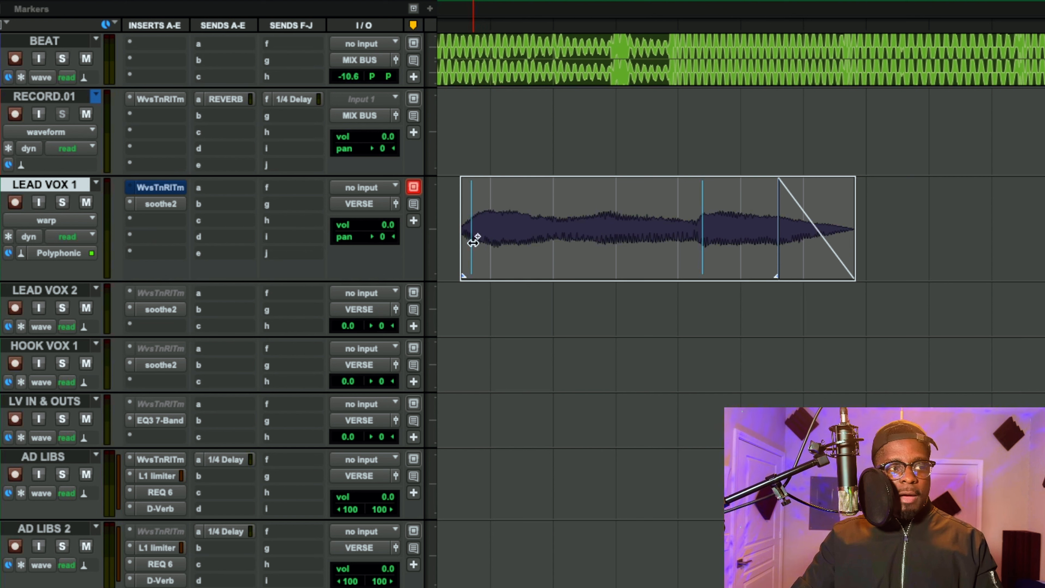
mouse_move(473, 243)
left_mouse_down()
mouse_move(501, 244)
mouse_move(474, 244)
left_mouse_up()
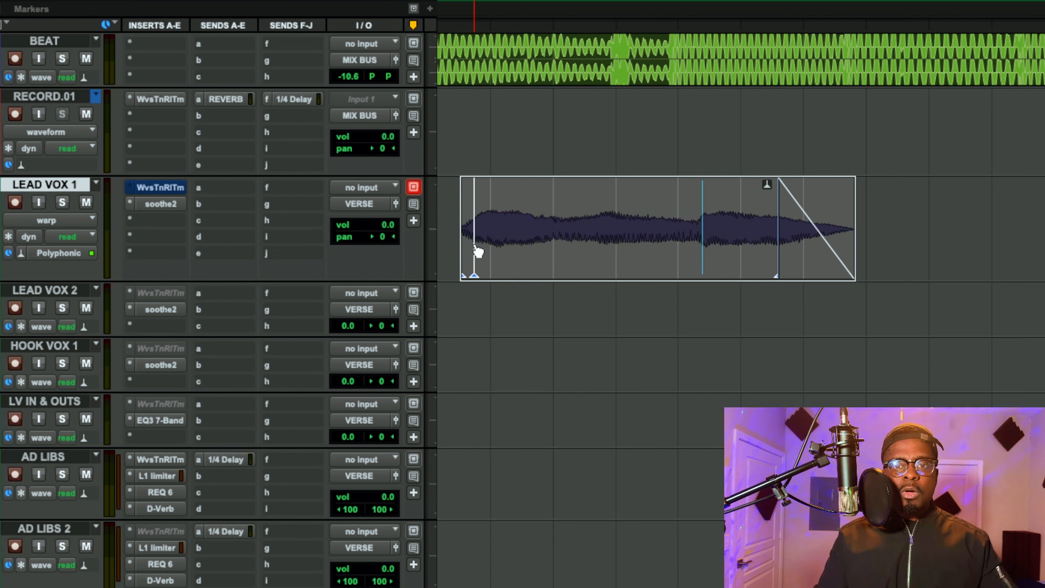
- Switch LEAD VOX 1 to markers view and add a track marker named Love near the middle of the selected clip
left_click(80, 221)
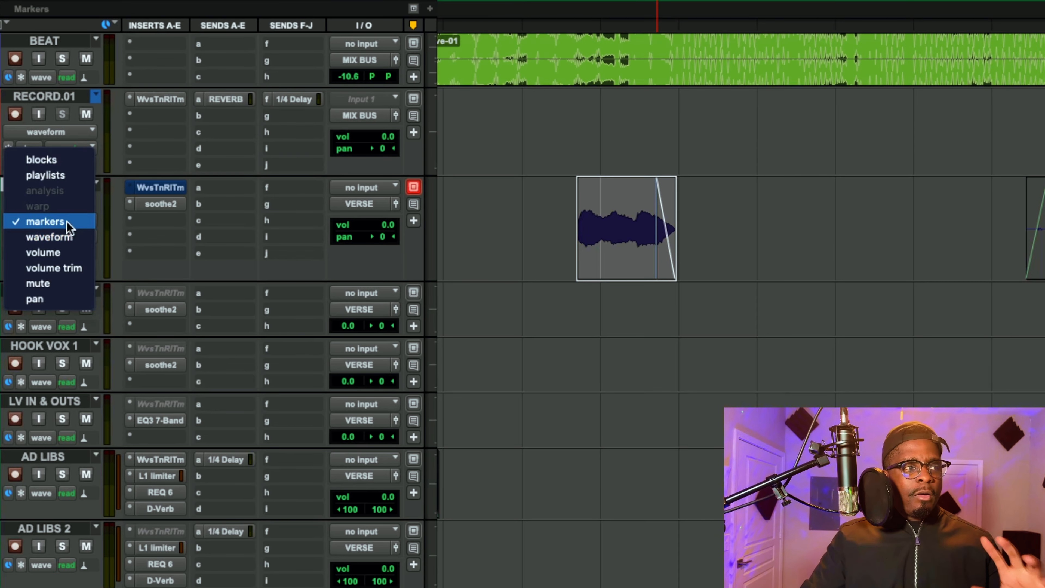
left_click(66, 221)
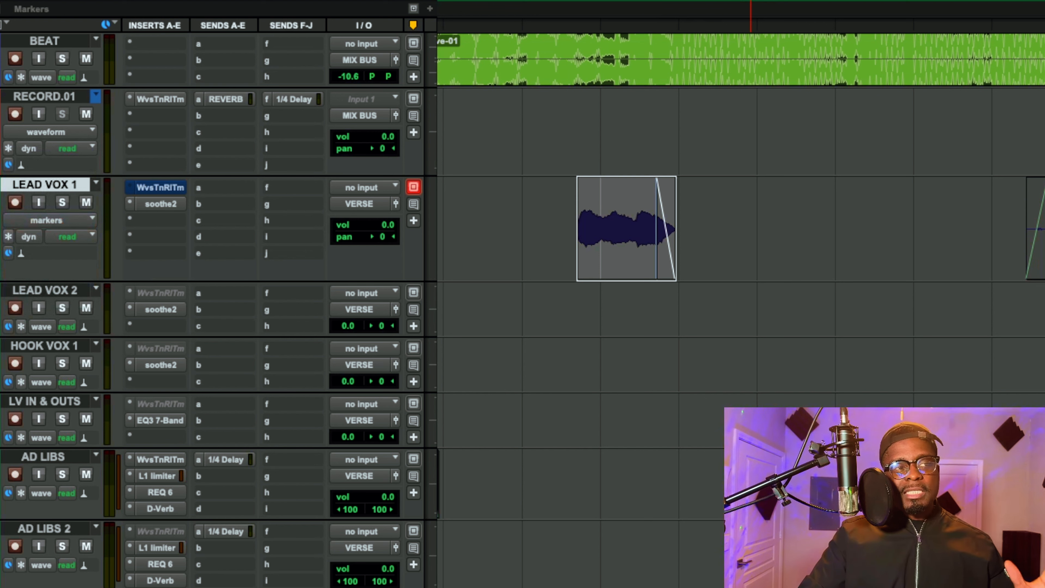
left_click(751, 8)
key("ctrl+a")
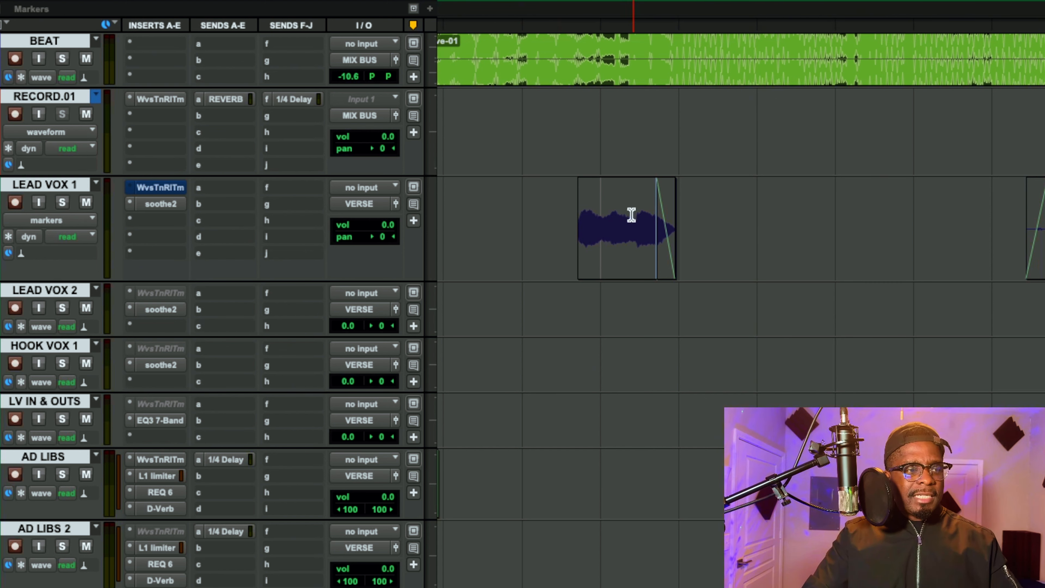
left_click(618, 202)
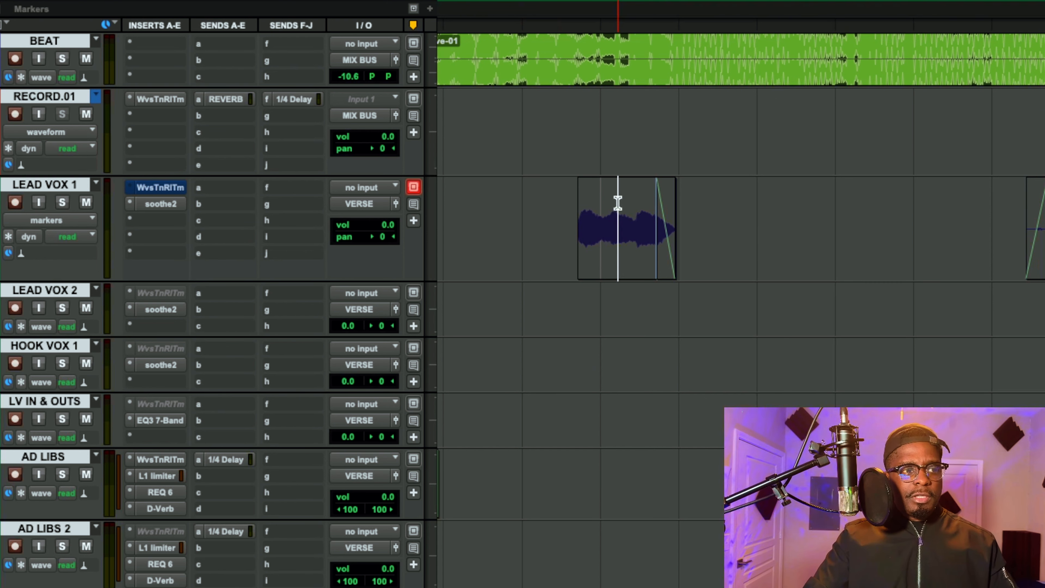
left_click(415, 222)
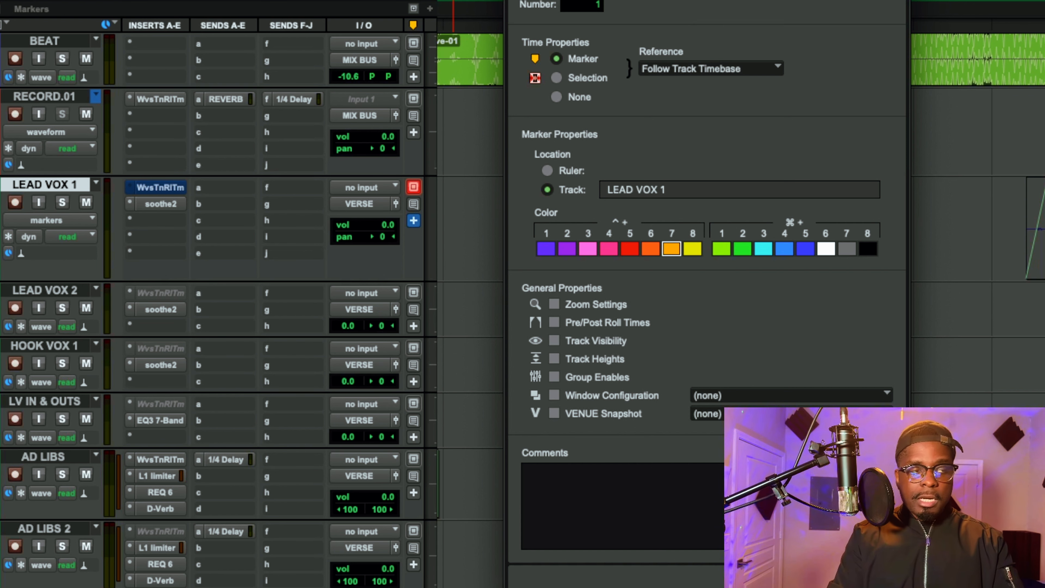
key("Return")
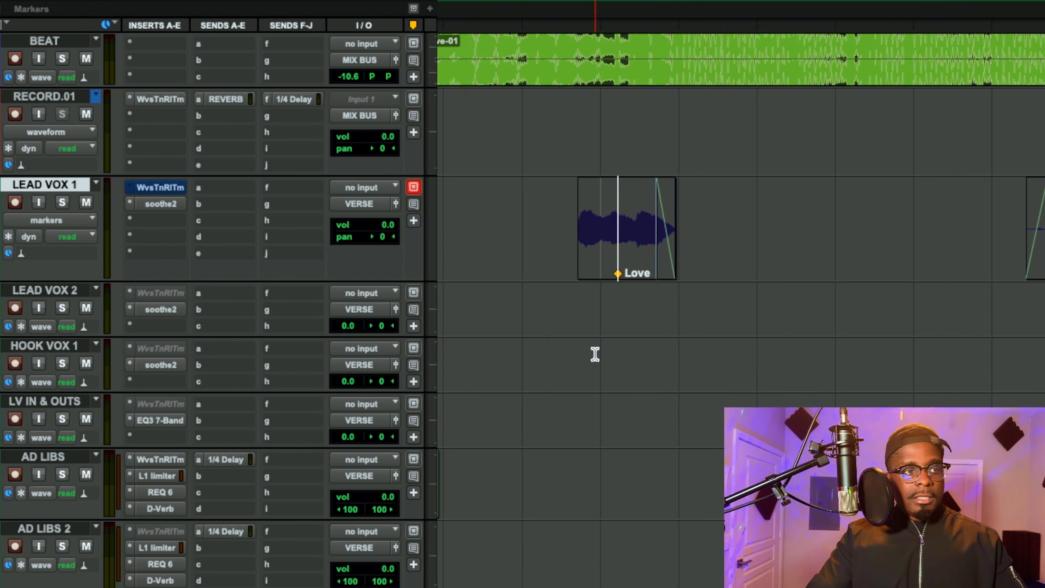
- Move the Love marker earlier, close to the start of the clip on LEAD VOX 1
left_click(637, 233)
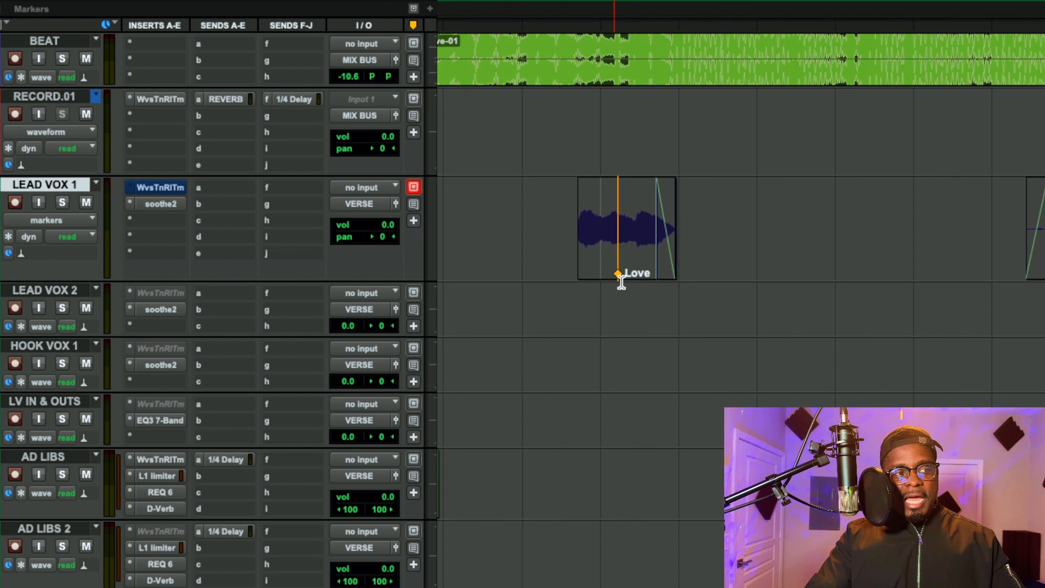
mouse_move(623, 276)
left_mouse_down()
mouse_move(589, 280)
mouse_move(624, 276)
mouse_move(600, 280)
left_mouse_up()
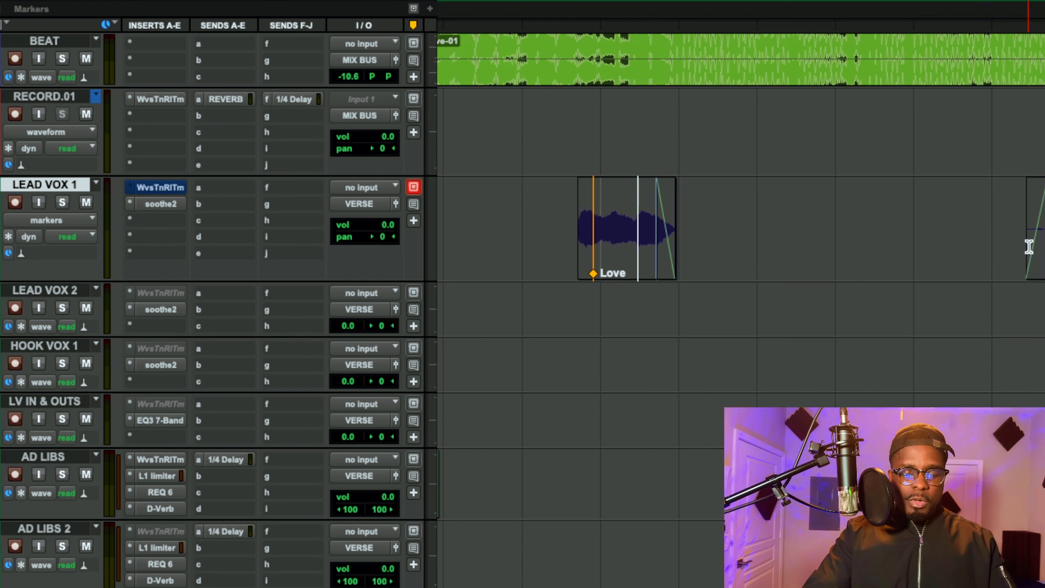
key("r")
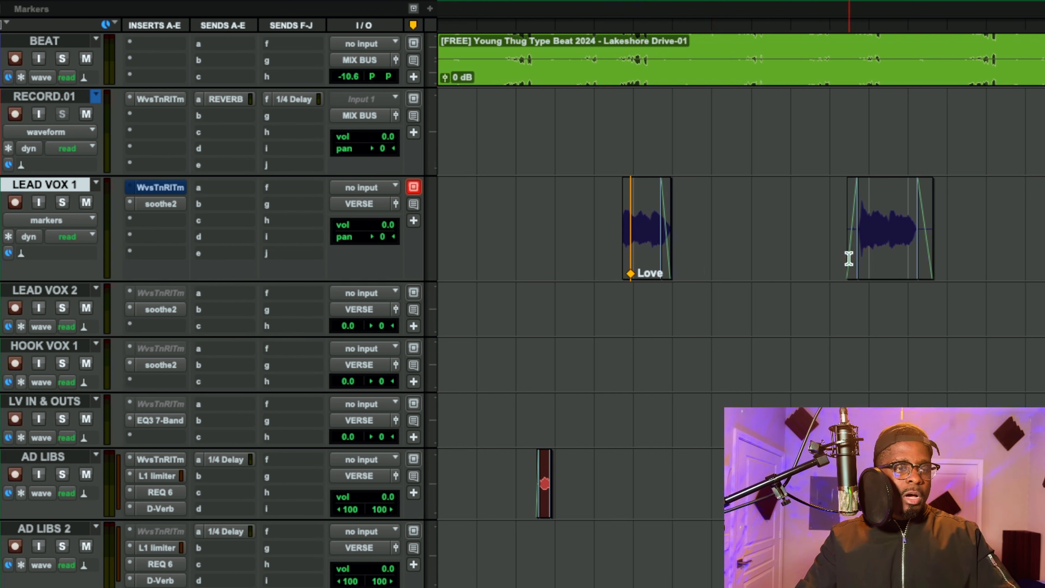
- Switch LEAD VOX 1 to waveform view and shift the Love marker beneath its clip slightly later
left_click(54, 221)
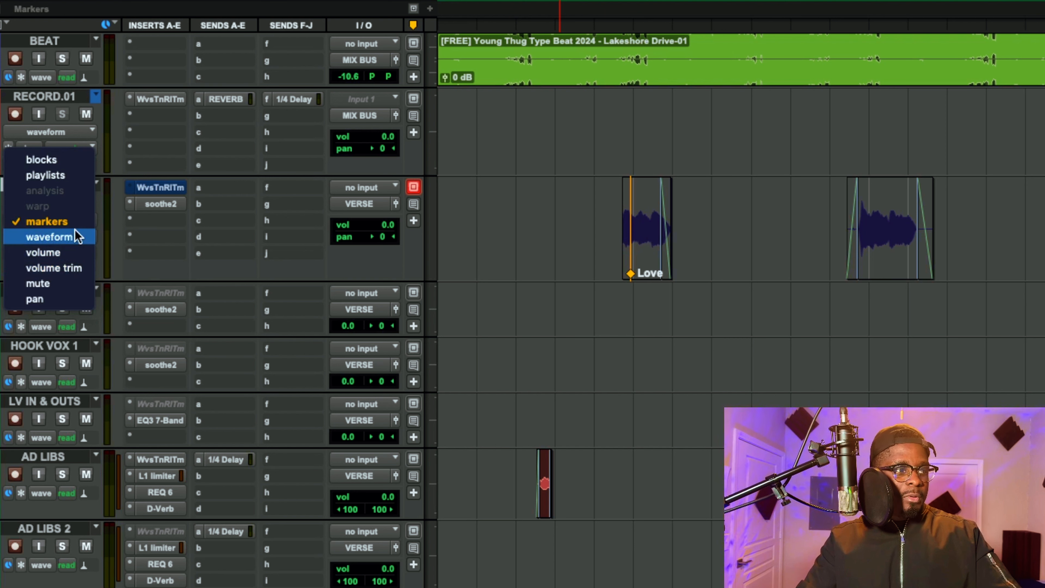
left_click(63, 239)
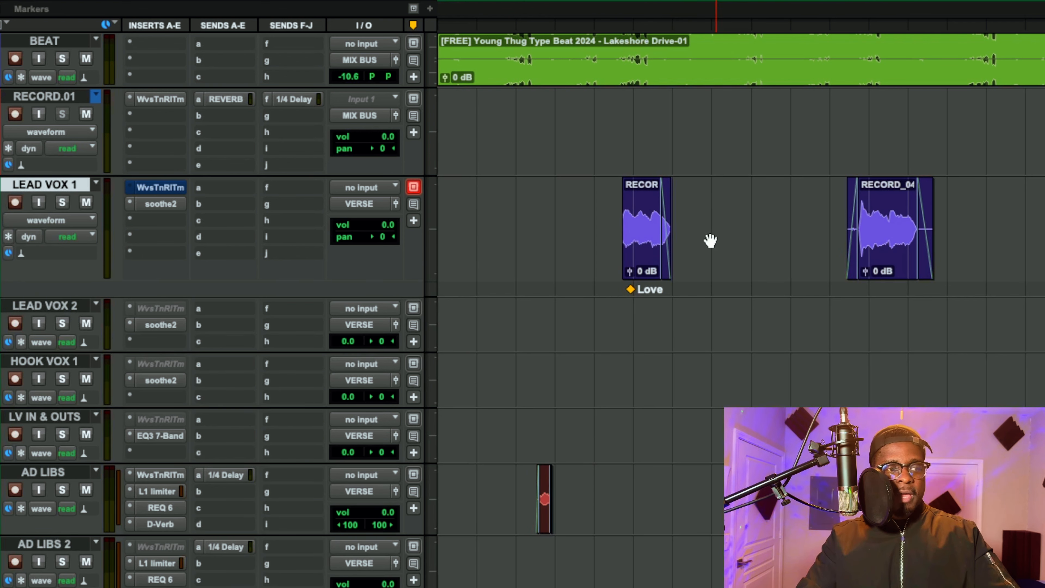
left_click(631, 290)
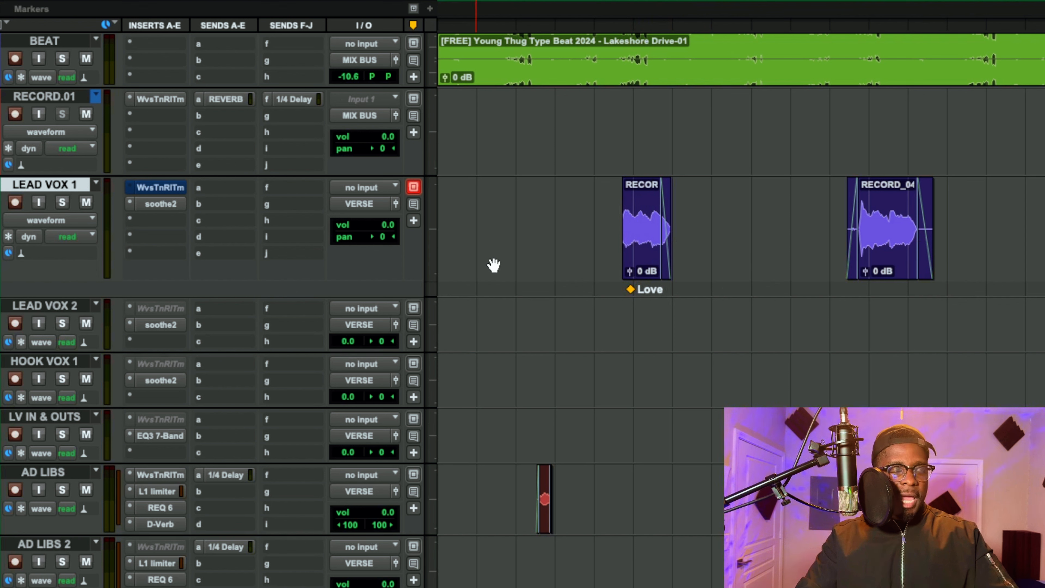
key("space")
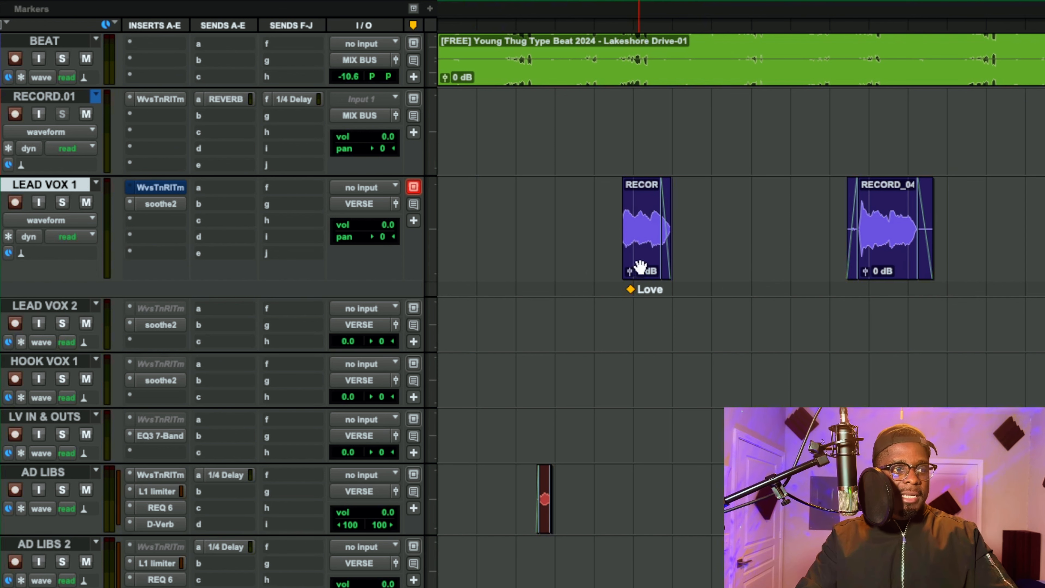
left_click_drag(631, 290, 661, 292)
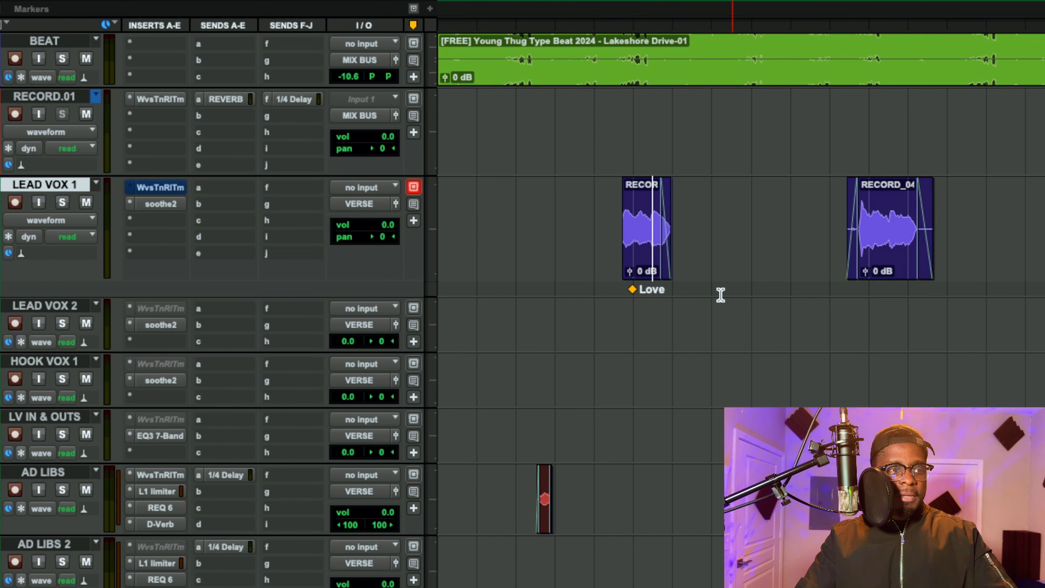
left_click(676, 287)
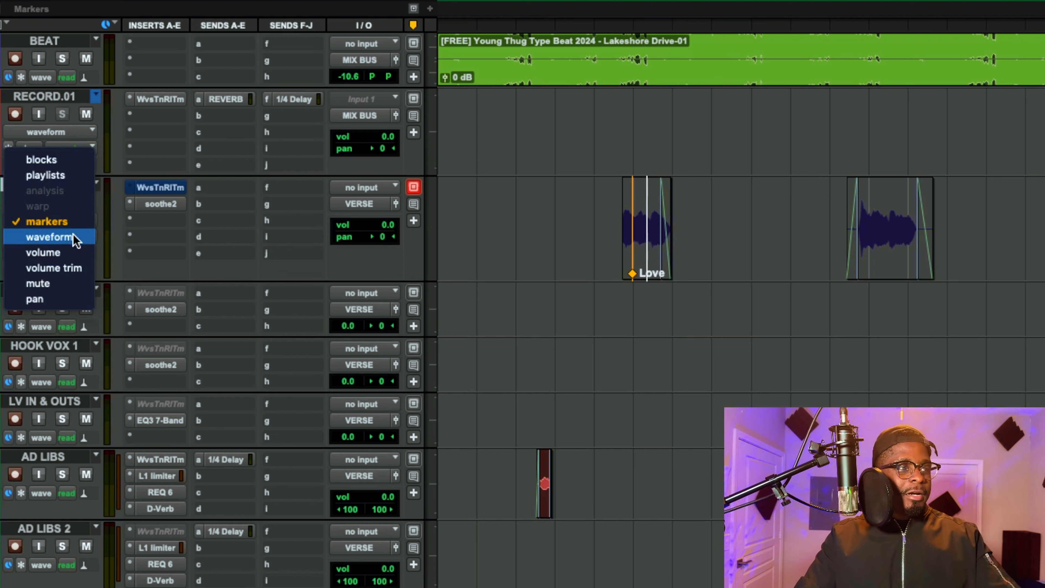
- In volume view, lower the LEAD VOX 1 automation to about -3.4 dB over the Love clip and about -9.1 dB over the following clip
left_click(66, 248)
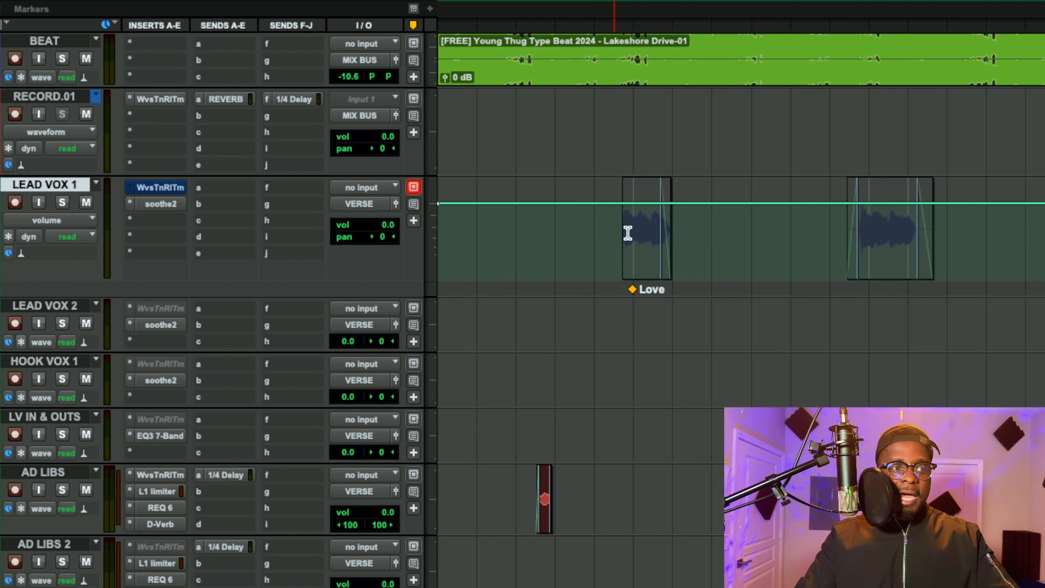
double_click(646, 225)
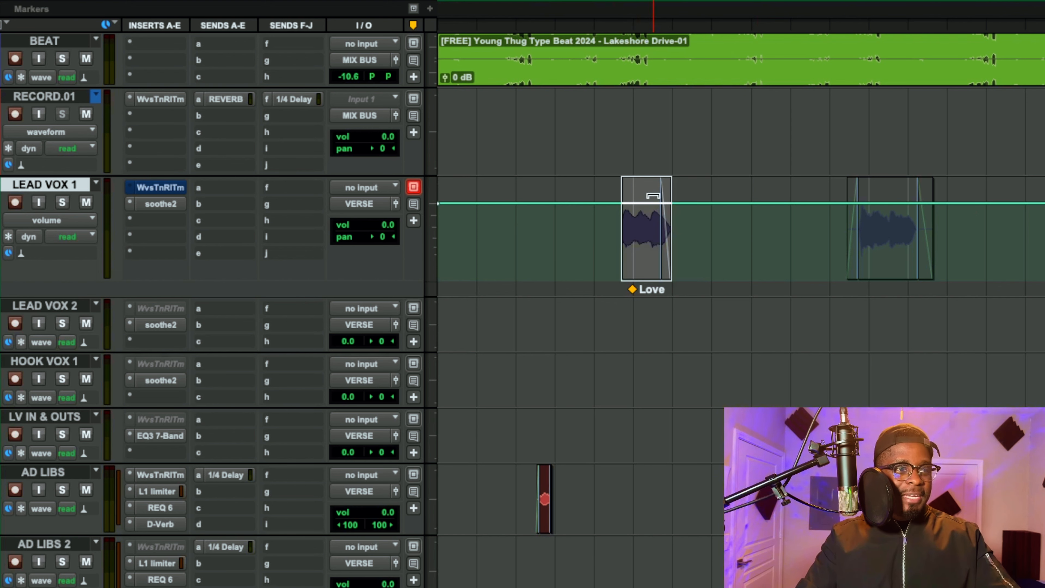
left_click_drag(653, 195, 653, 209)
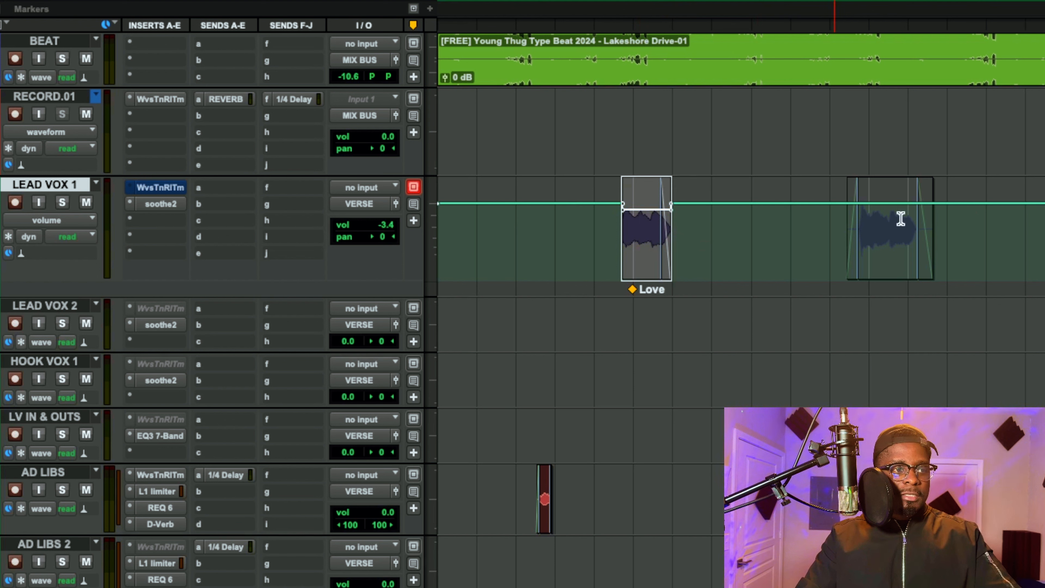
double_click(891, 221)
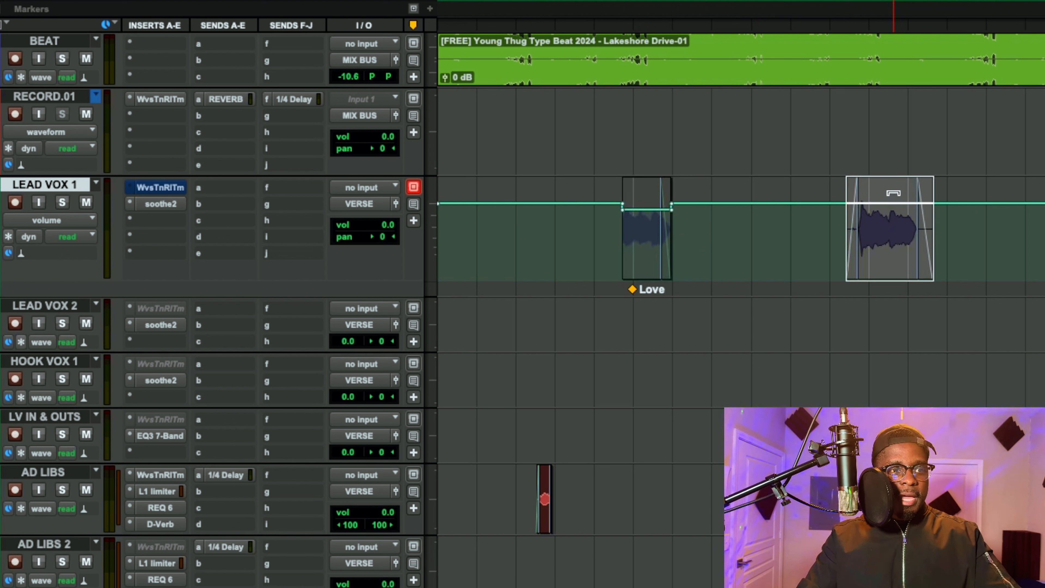
mouse_move(893, 193)
left_mouse_down()
mouse_move(892, 156)
mouse_move(895, 205)
left_mouse_up()
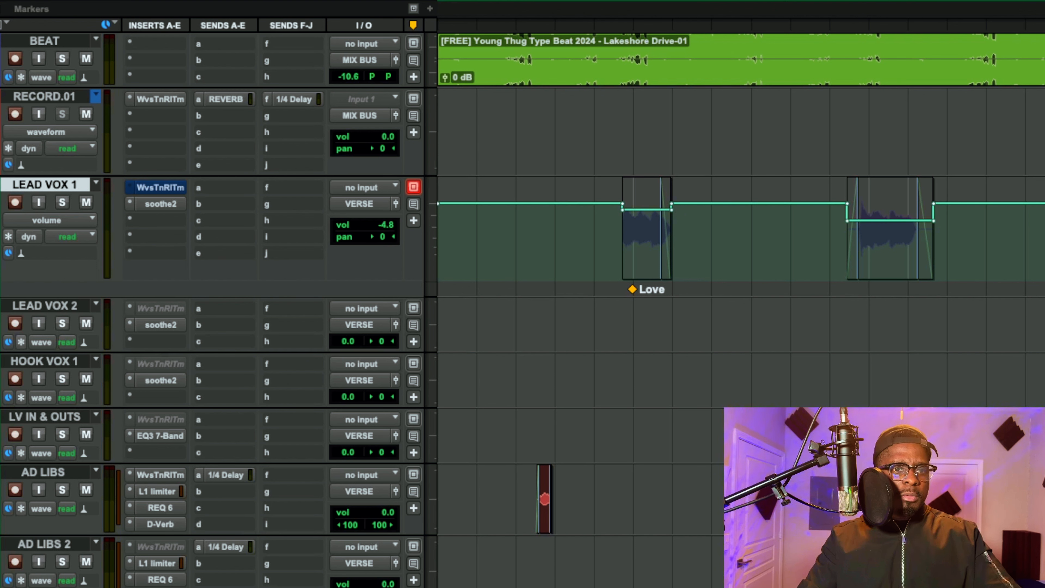
- Return the LEAD VOX 1 track to waveform view
left_click(47, 221)
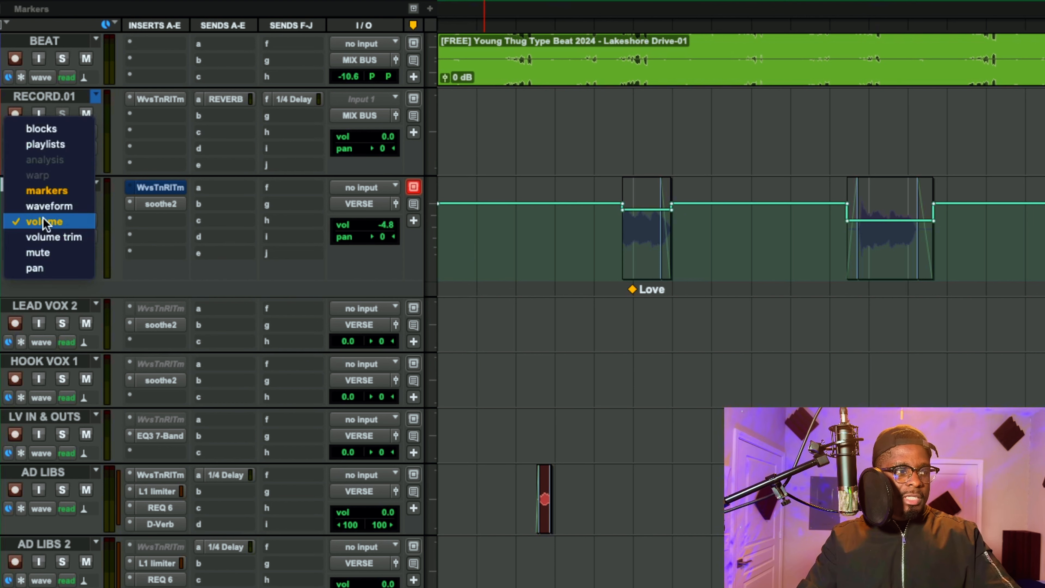
left_click(60, 209)
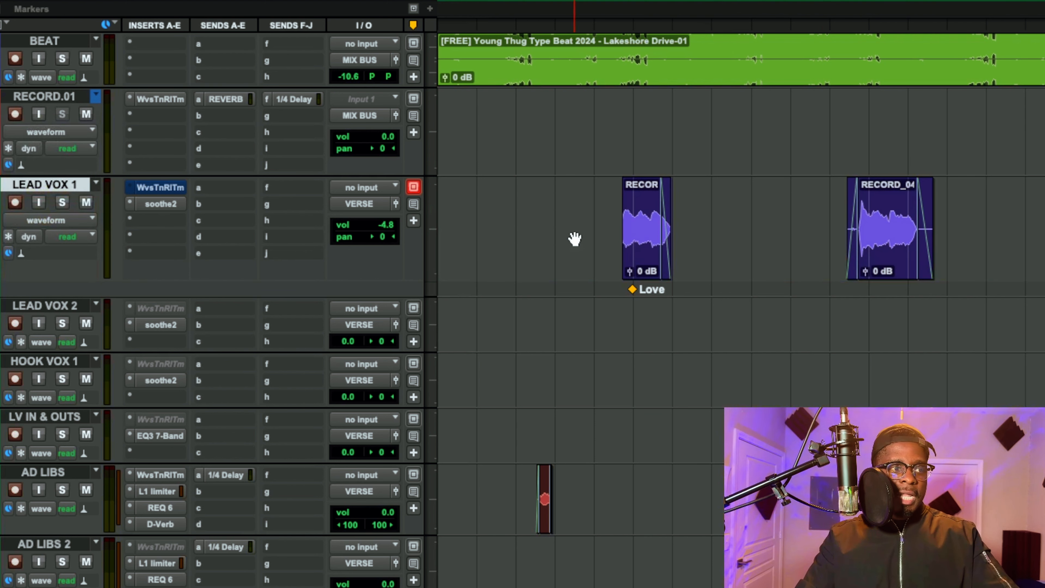
left_click(537, 235)
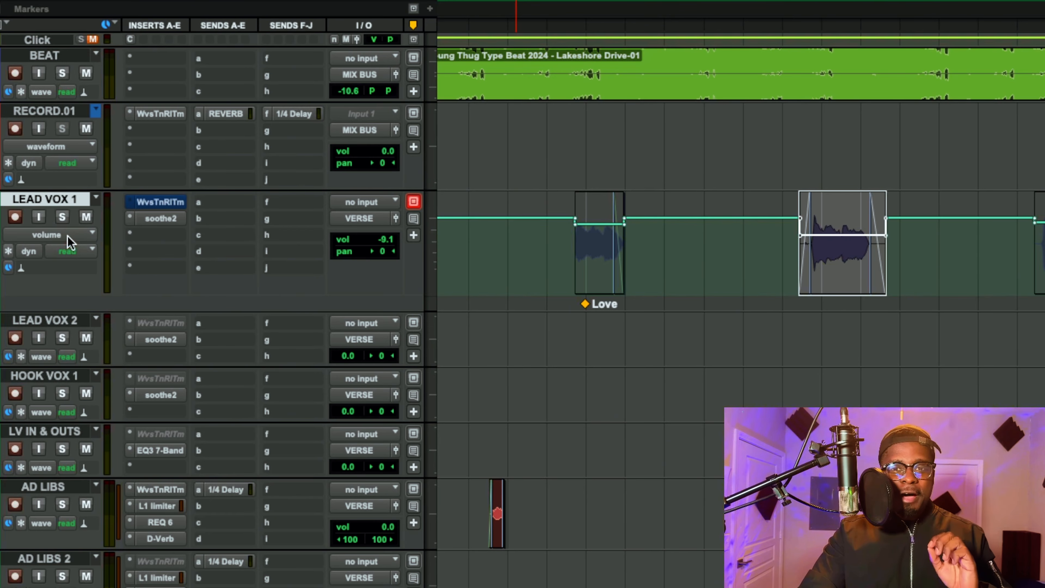
- Switch LEAD VOX 1 to volume trim view and trim the clip after the Love marker down to about -12.5 dB
left_click(62, 235)
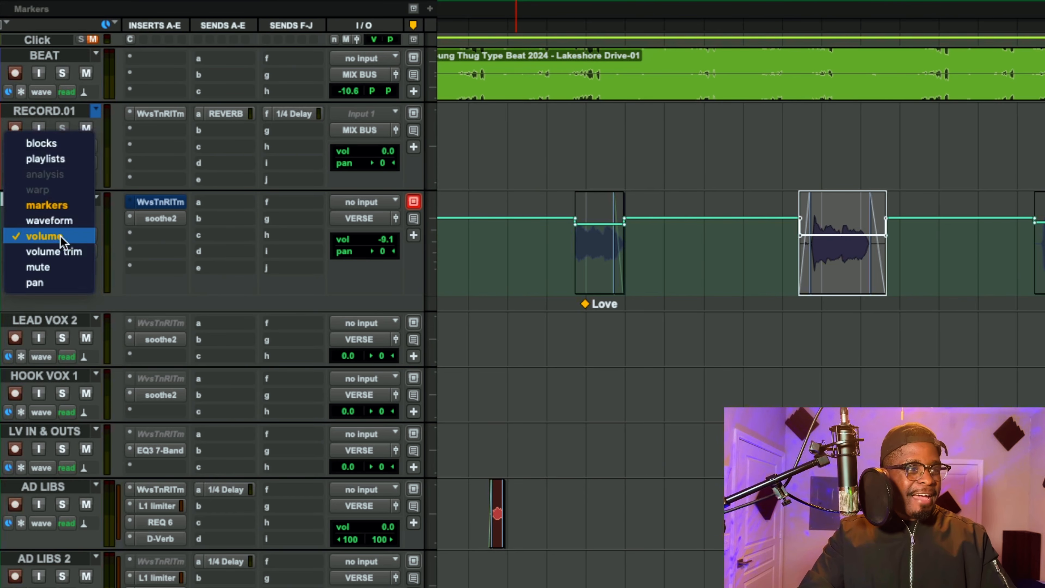
left_click(72, 252)
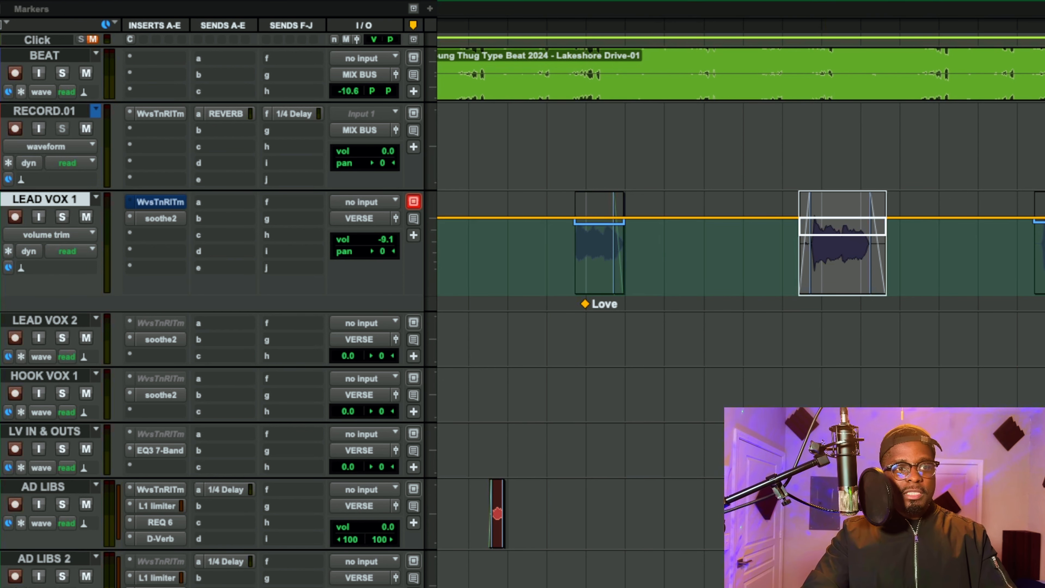
left_click(843, 255)
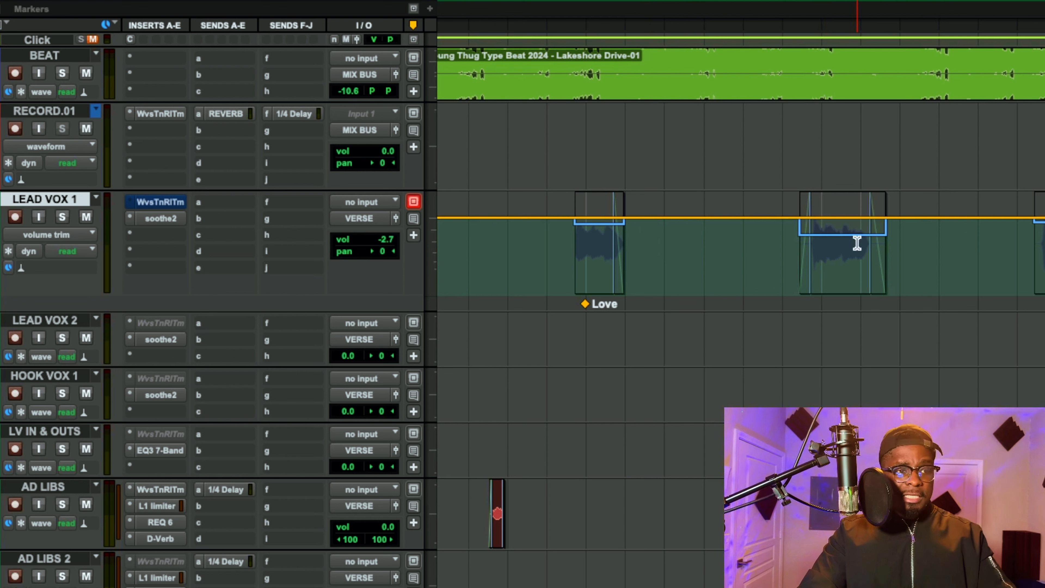
left_click(851, 249)
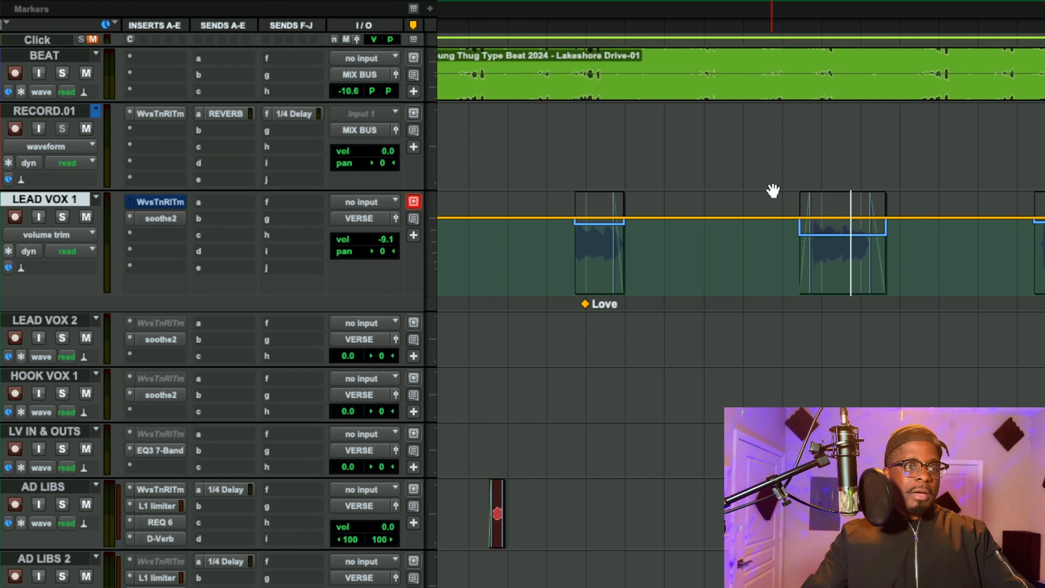
double_click(855, 250)
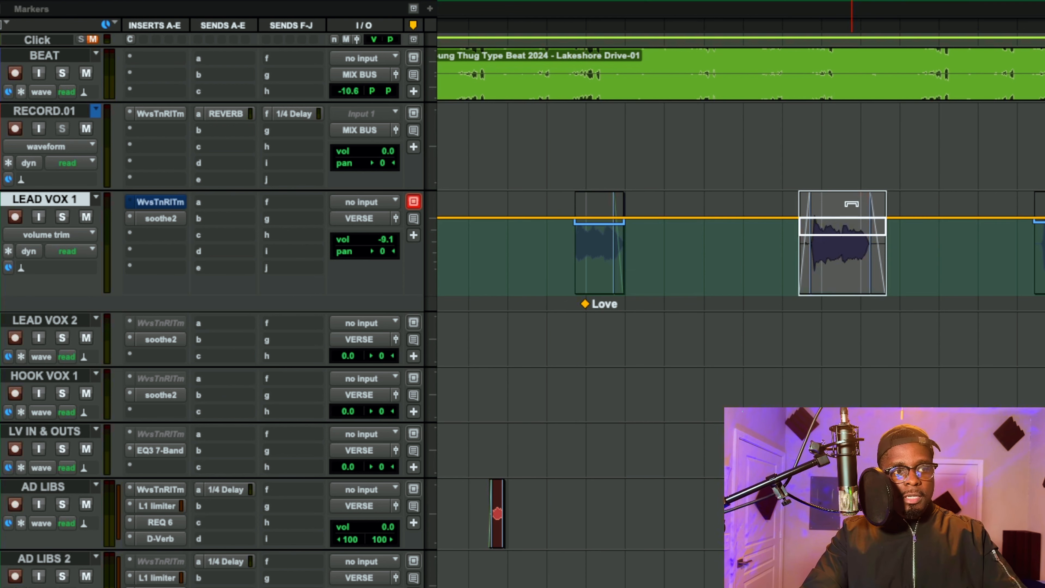
left_click_drag(851, 204, 852, 211)
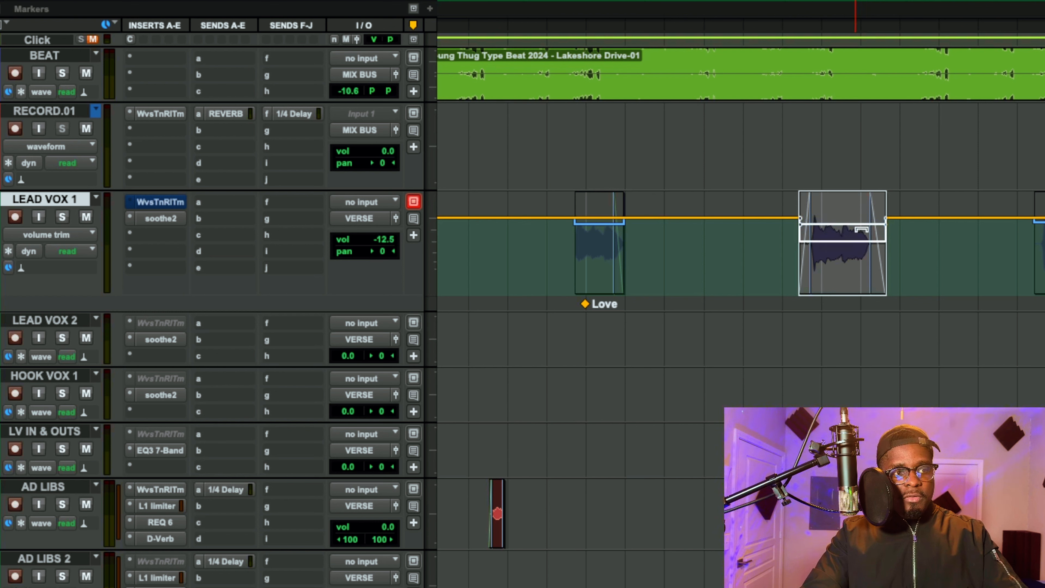
left_click(843, 266)
double_click(843, 266)
left_click(835, 249)
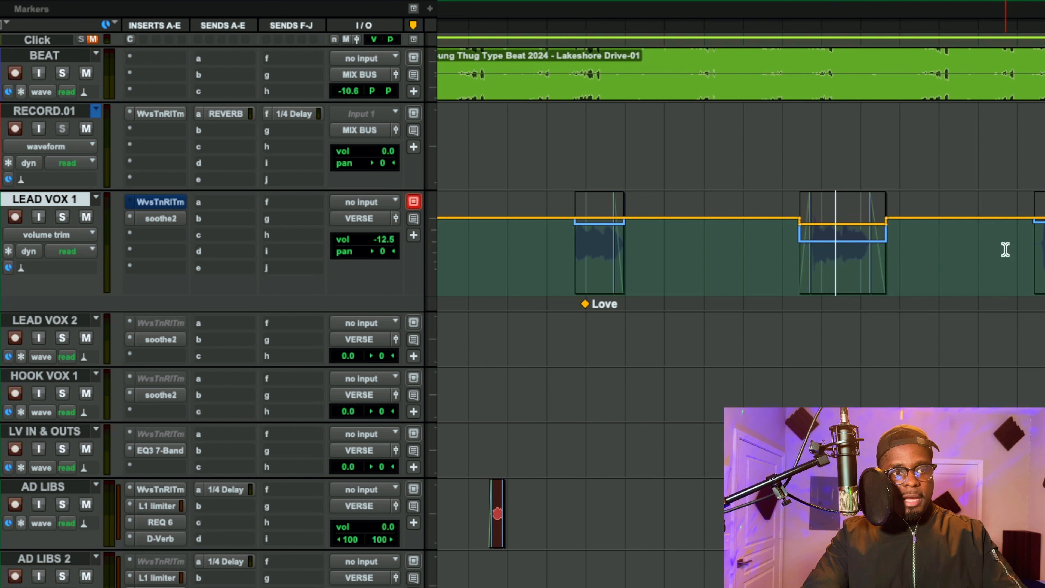
- Trim the volume of the third clip on LEAD VOX 1 down to about -8.9 dB
double_click(1042, 255)
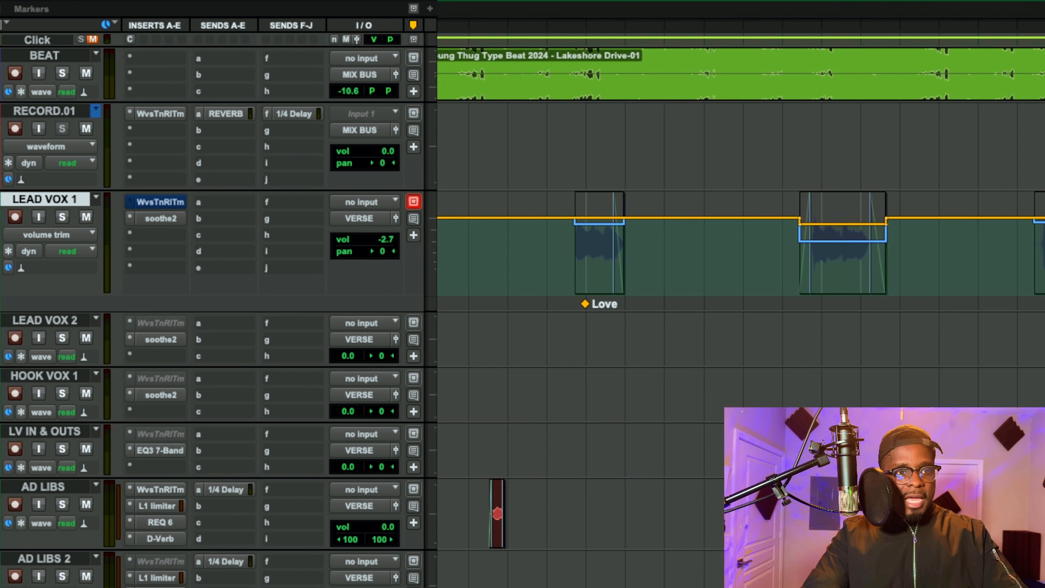
left_click_drag(1041, 199, 1041, 209)
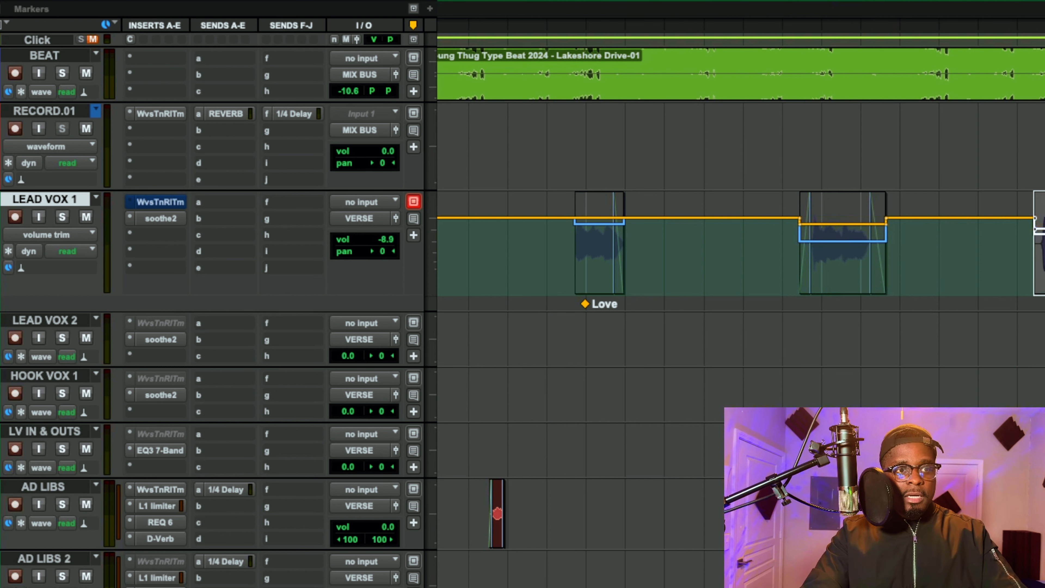
left_click(1042, 255)
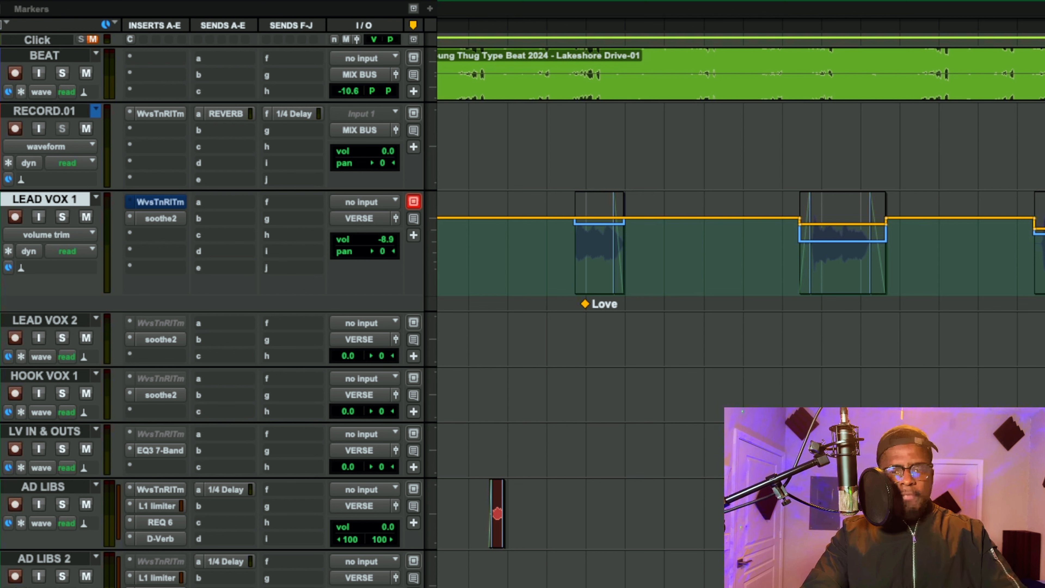
- Undo the volume trim changes on LEAD VOX 1's third clip and on the clip after the Love marker
double_click(1041, 255)
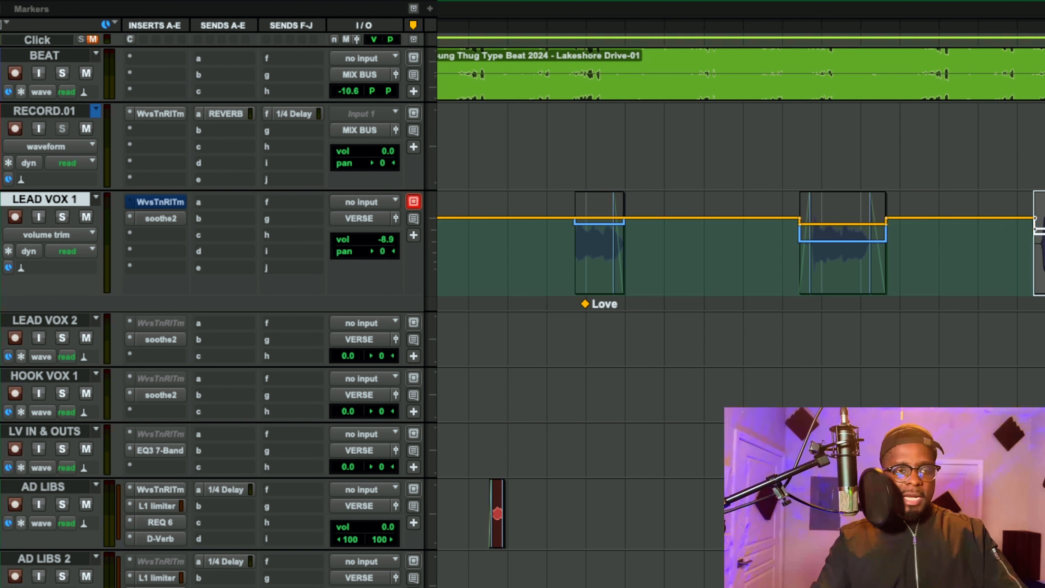
key("super+z")
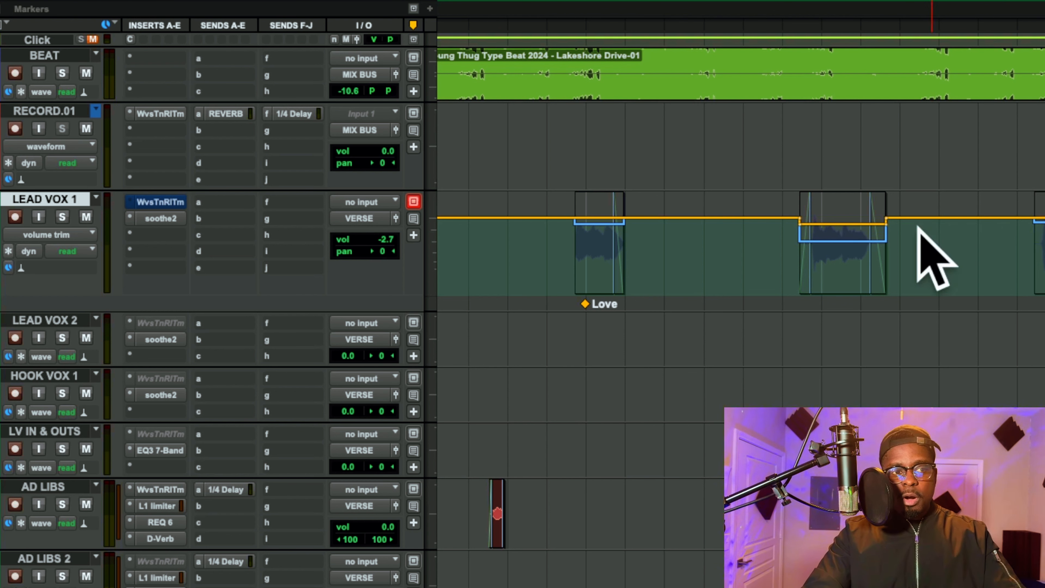
double_click(848, 247)
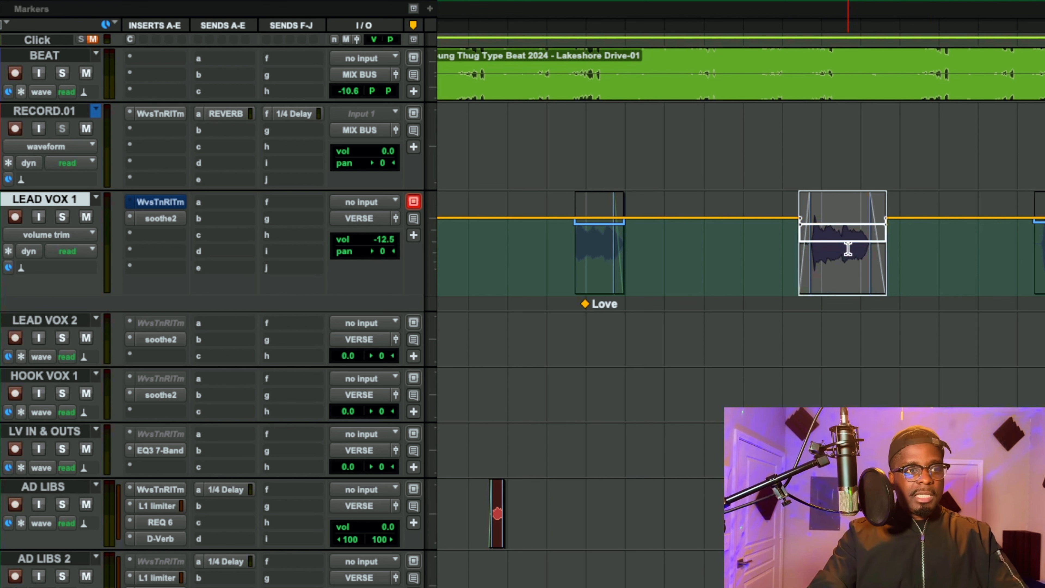
key("super+z")
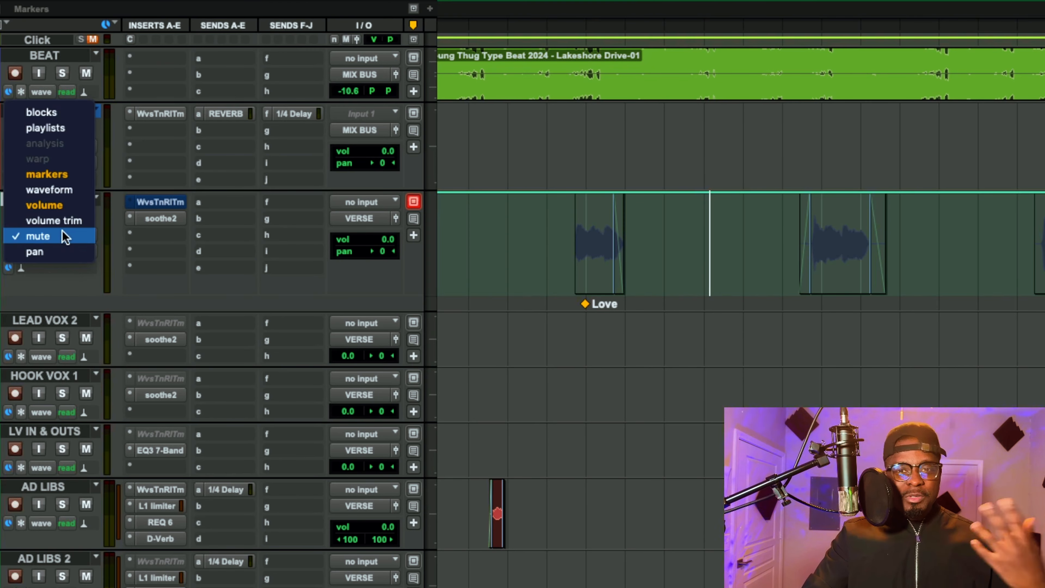
- Show mute automation on LEAD VOX 1 and mute only the clip at the Love marker
left_click(66, 237)
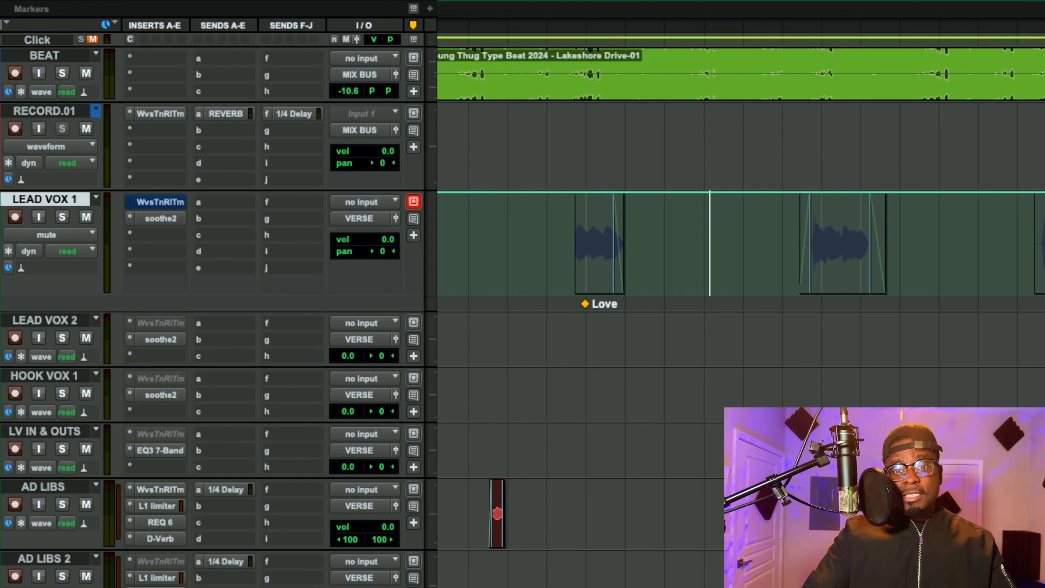
left_click(1041, 256)
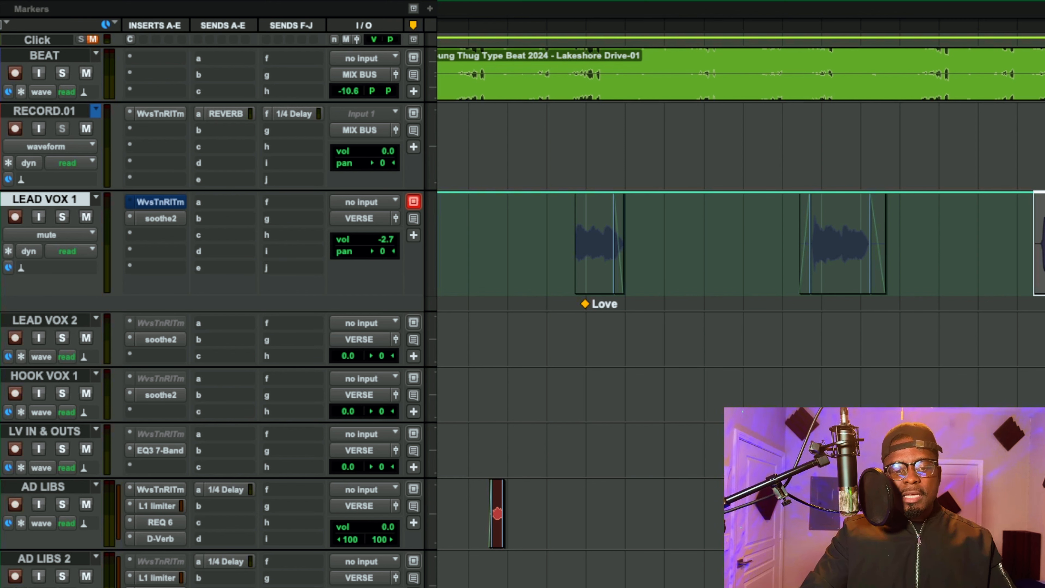
left_click(589, 239)
double_click(588, 239)
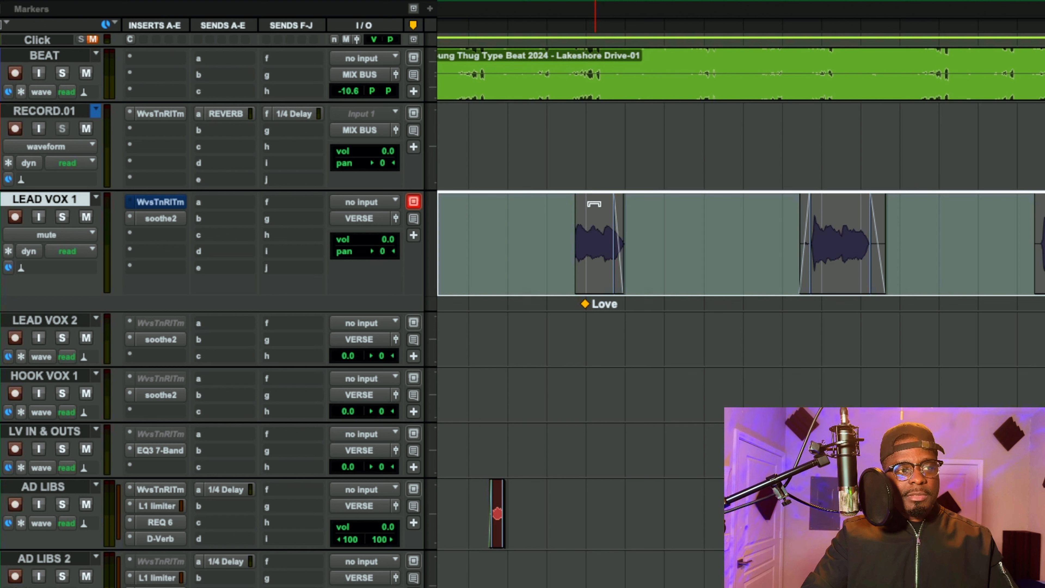
left_click(594, 210)
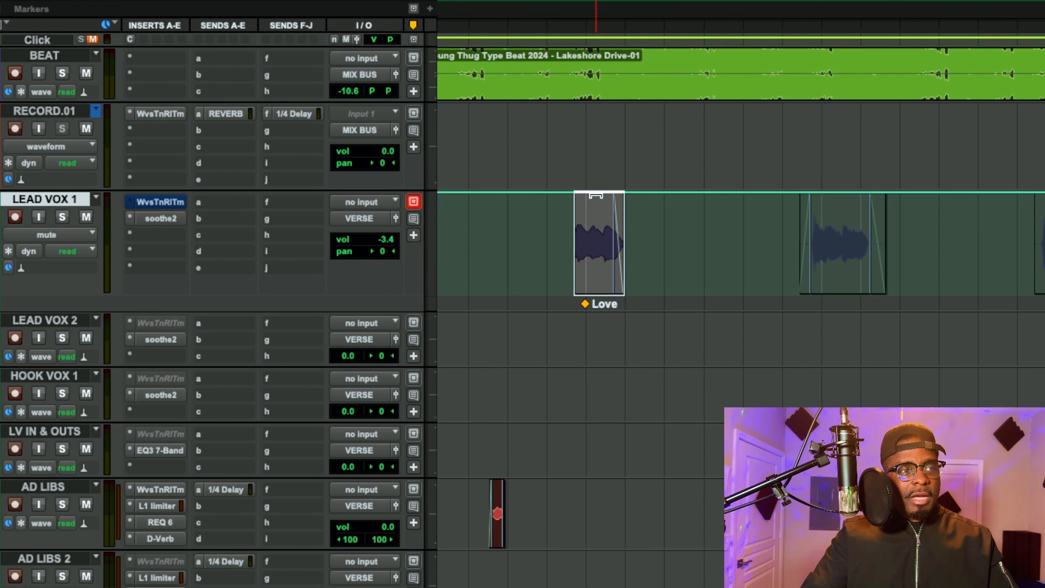
left_click_drag(596, 202, 616, 279)
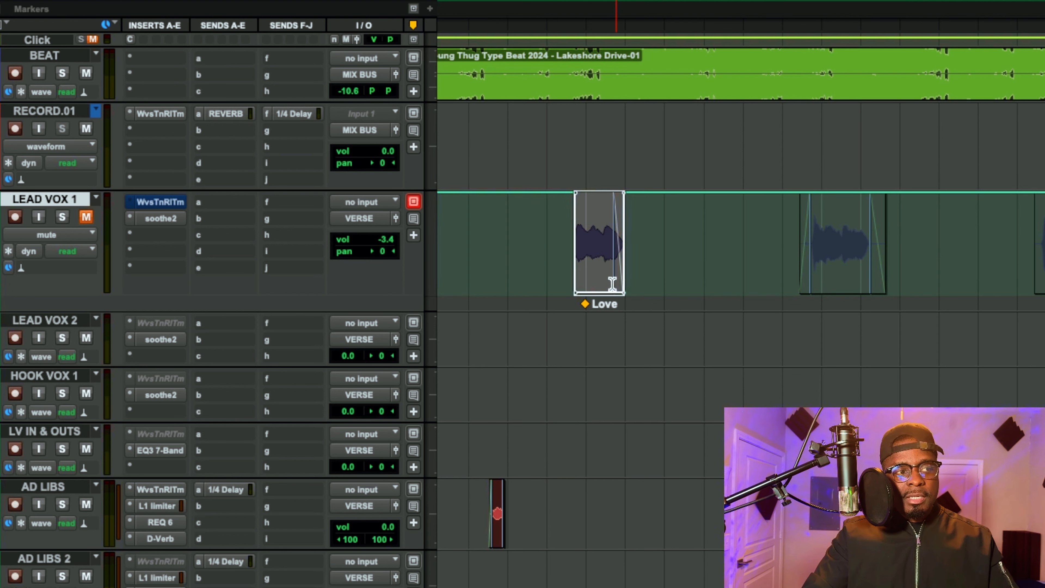
left_click(632, 239)
left_click(674, 242)
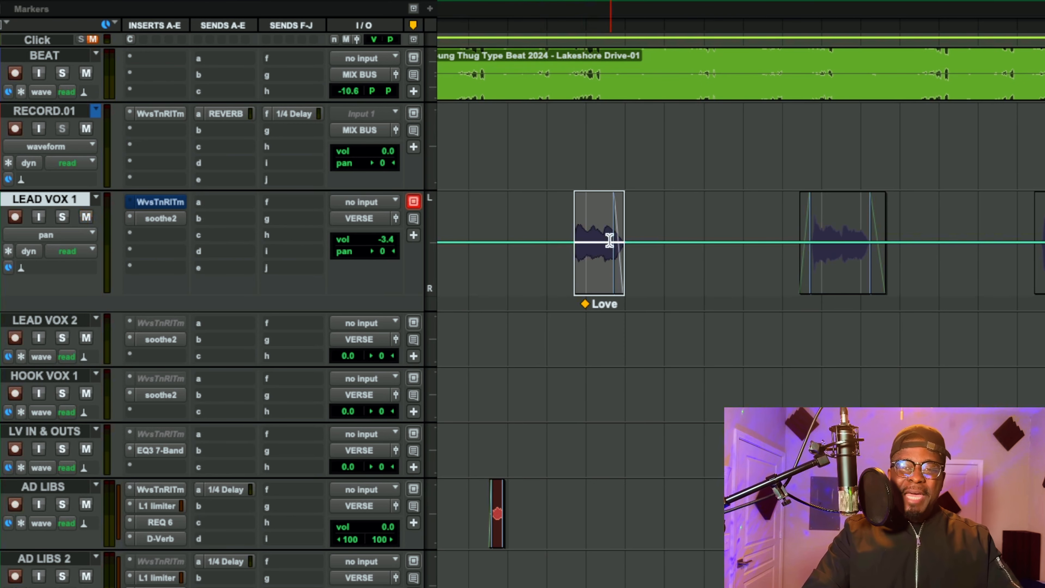
- In pan view, pan the Love clip on LEAD VOX 1 to about 25 right
scroll(607, 243, "right", 2)
scroll(609, 240, "left", 4)
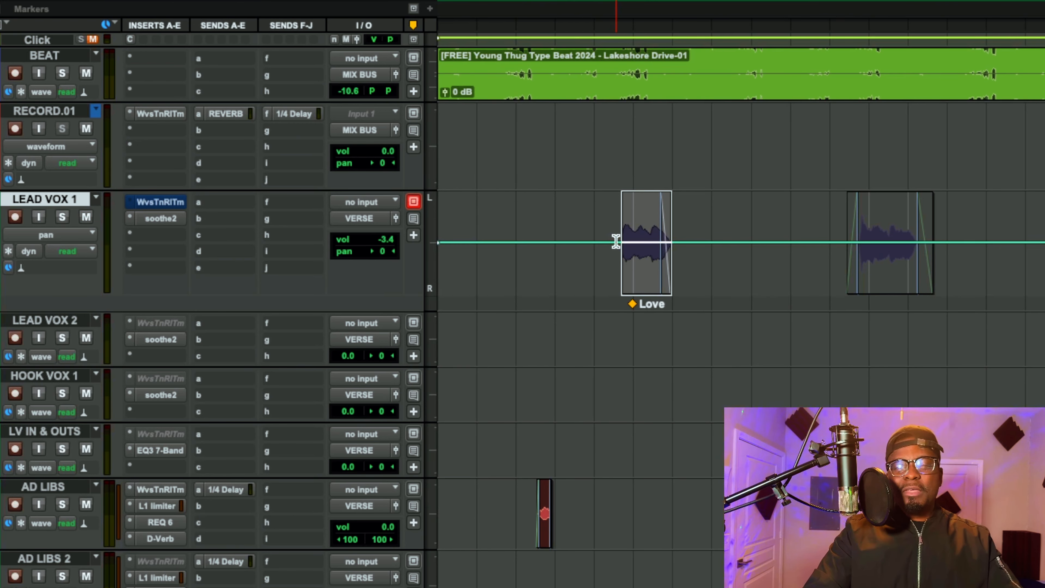
scroll(613, 241, "right", 2)
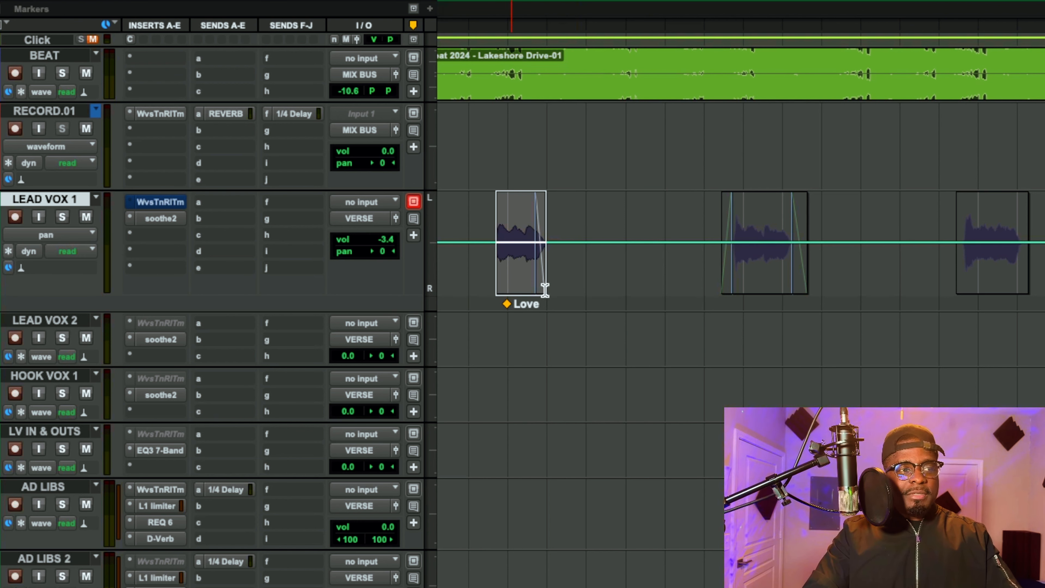
left_click(517, 271)
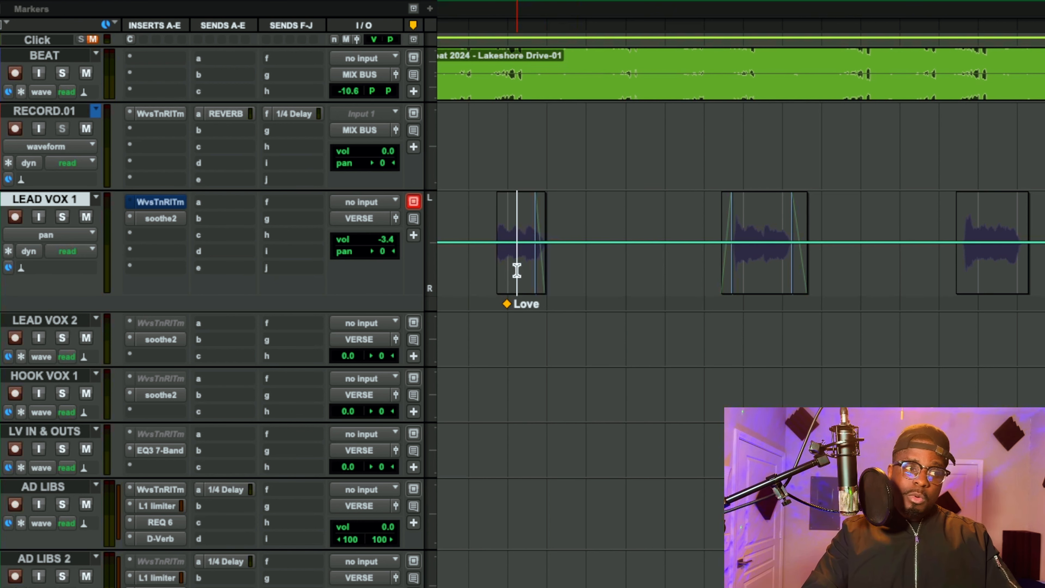
double_click(518, 271)
key("shift+m")
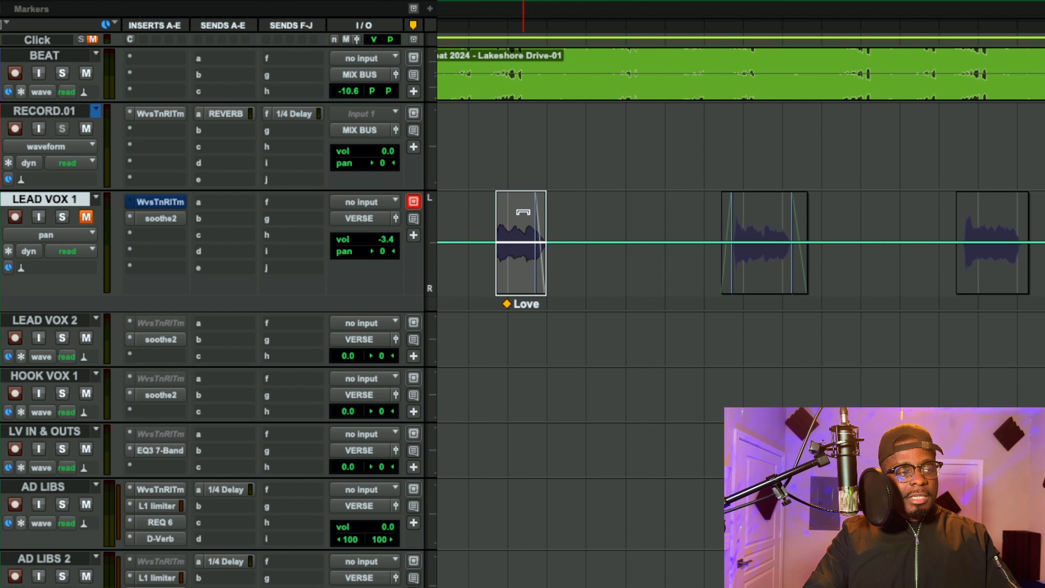
left_click_drag(523, 212, 522, 233)
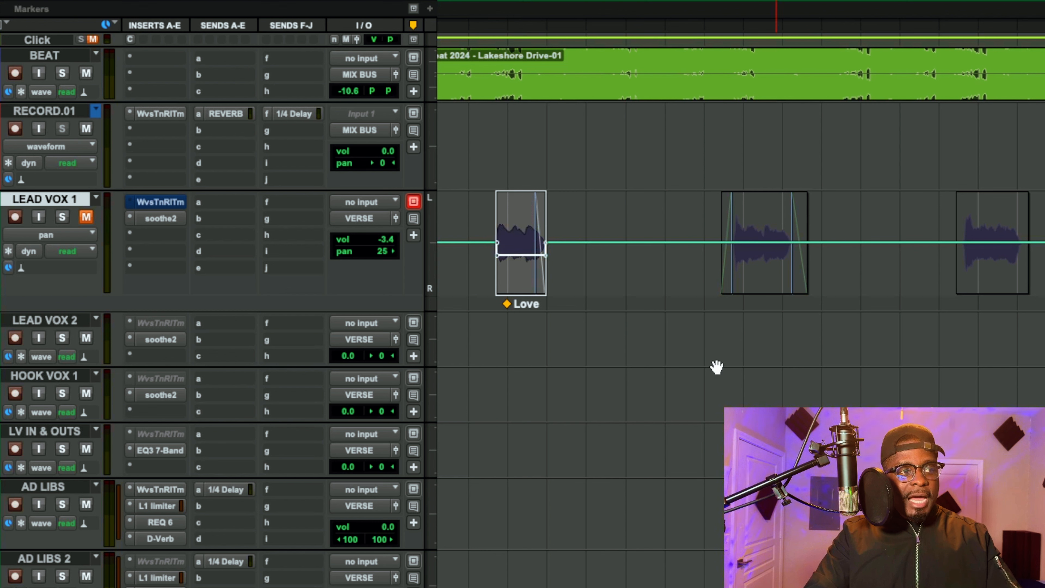
- Pan the clip after the Love marker somewhat left and the third LEAD VOX 1 clip to about 21 right
left_click(777, 230)
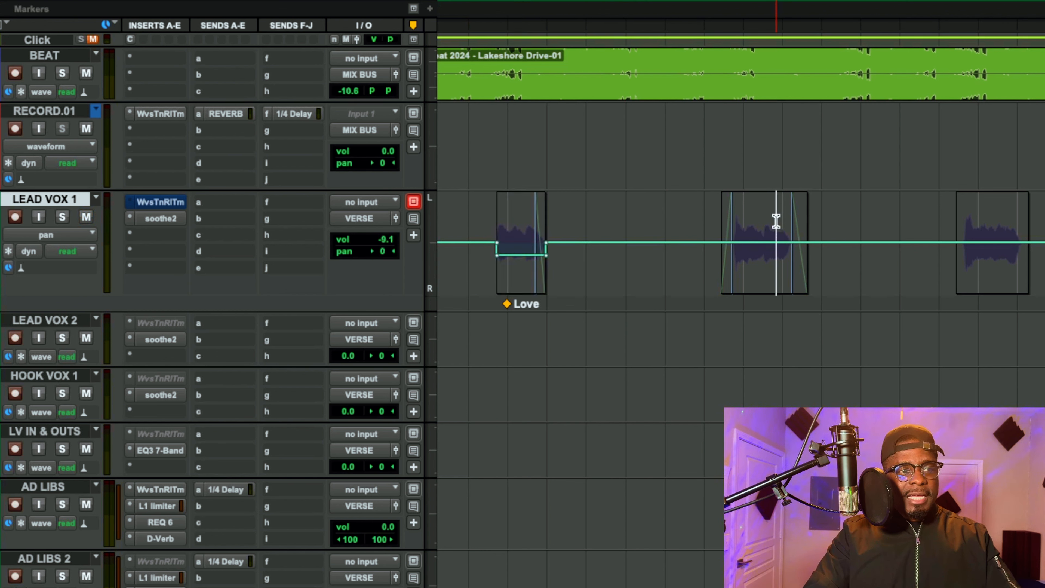
double_click(765, 226)
left_click_drag(768, 212, 759, 197)
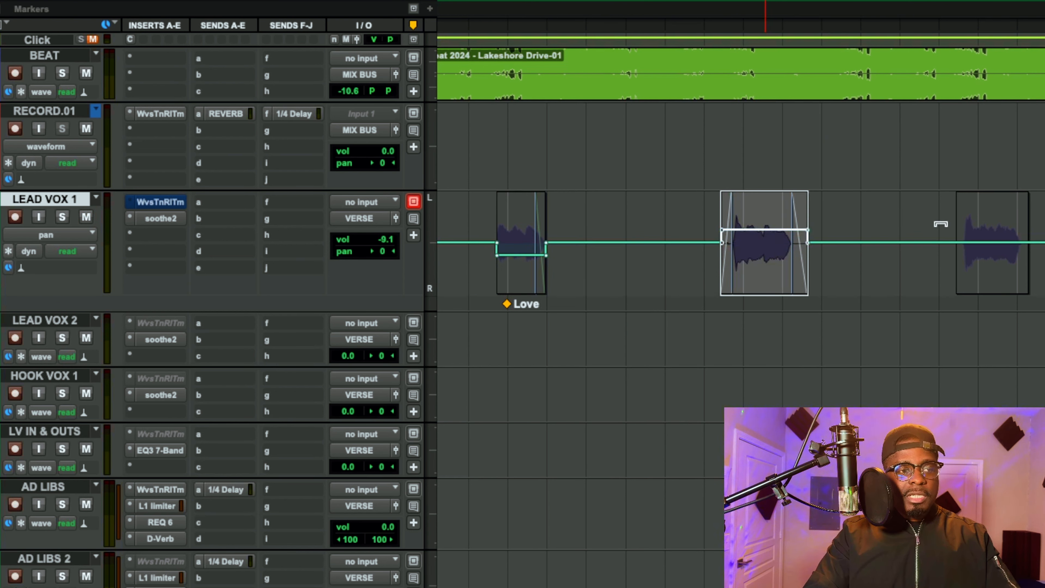
left_click(990, 234)
double_click(1006, 252)
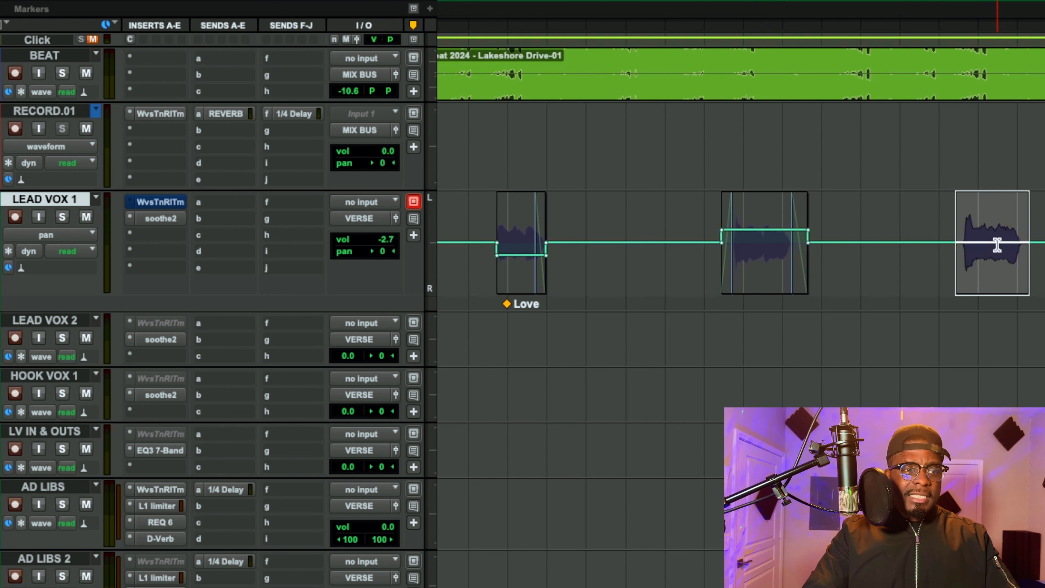
left_click_drag(996, 219, 1008, 232)
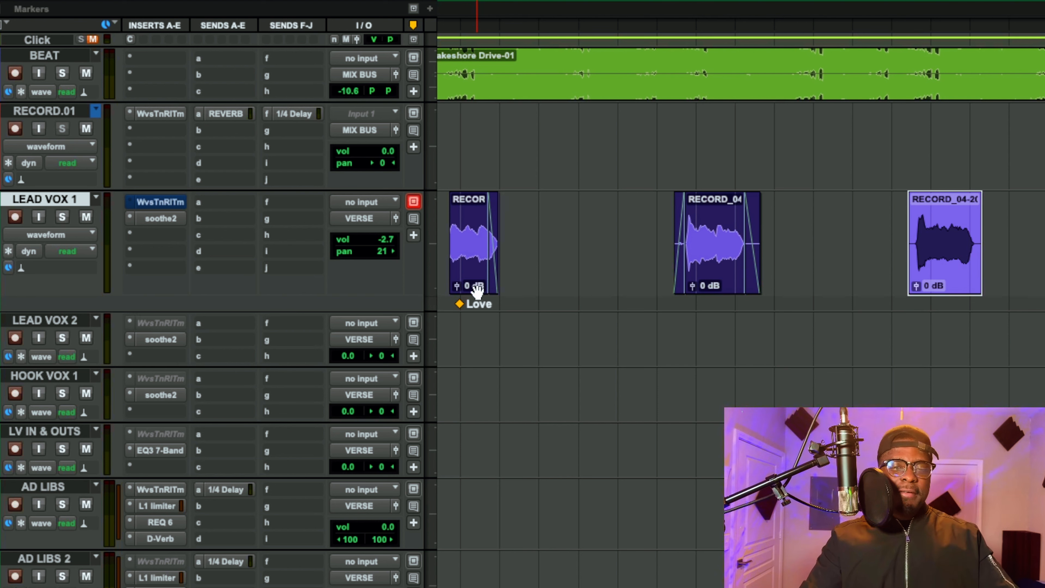
- Reveal the volume automation lane beneath LEAD VOX 1 and check which automation types it can display
left_click(473, 225)
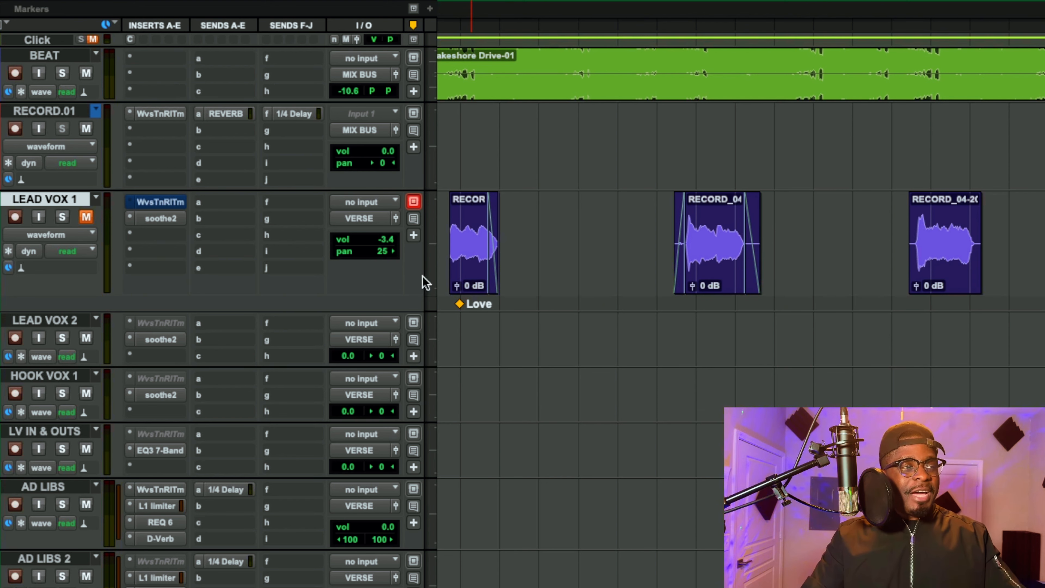
left_click(2, 296)
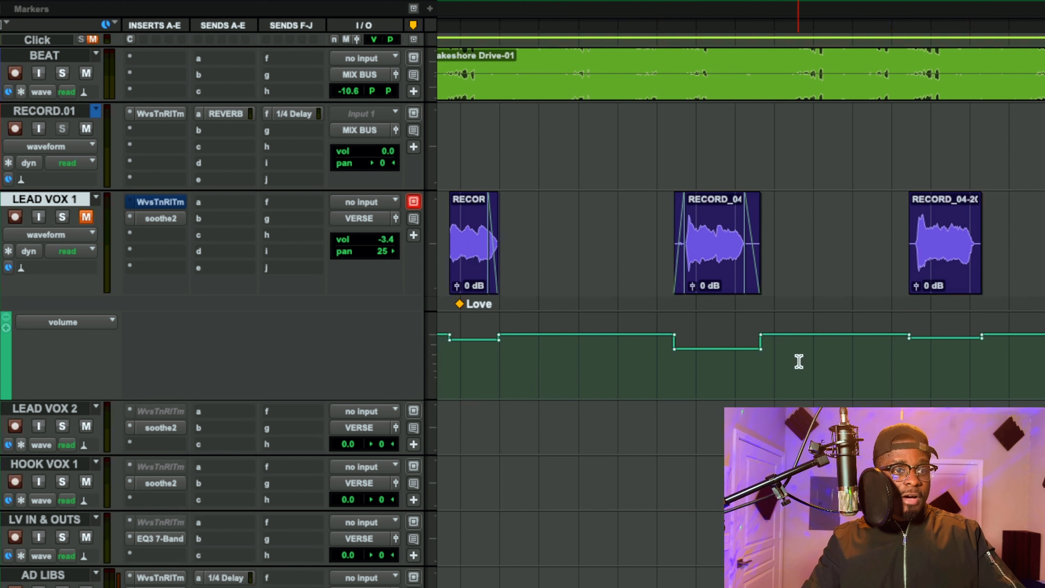
left_click(54, 323)
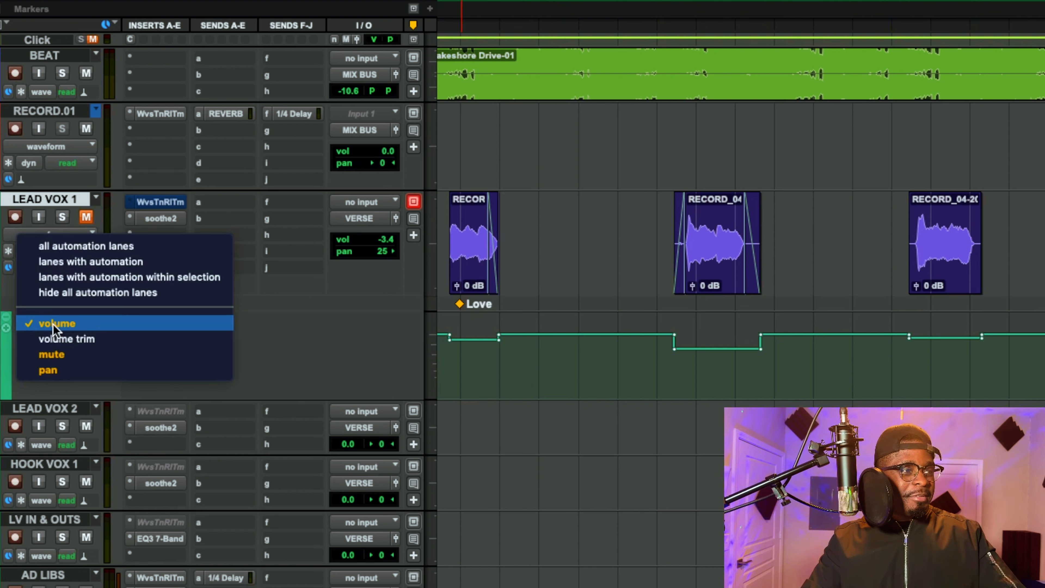
left_click(10, 334)
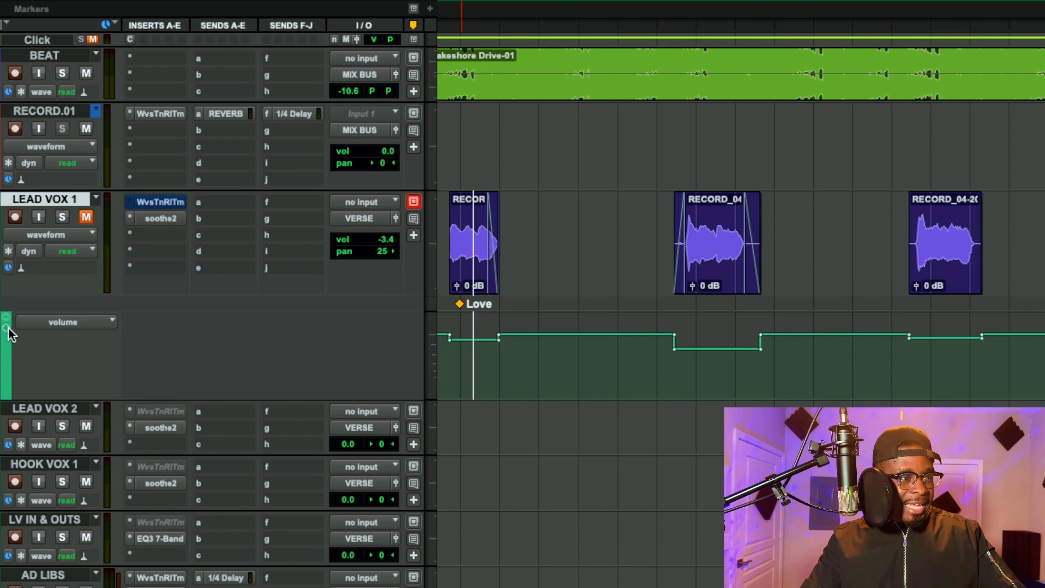
- Add volume trim, mute and pan automation lanes beneath the volume lane of LEAD VOX 1
left_click(7, 328)
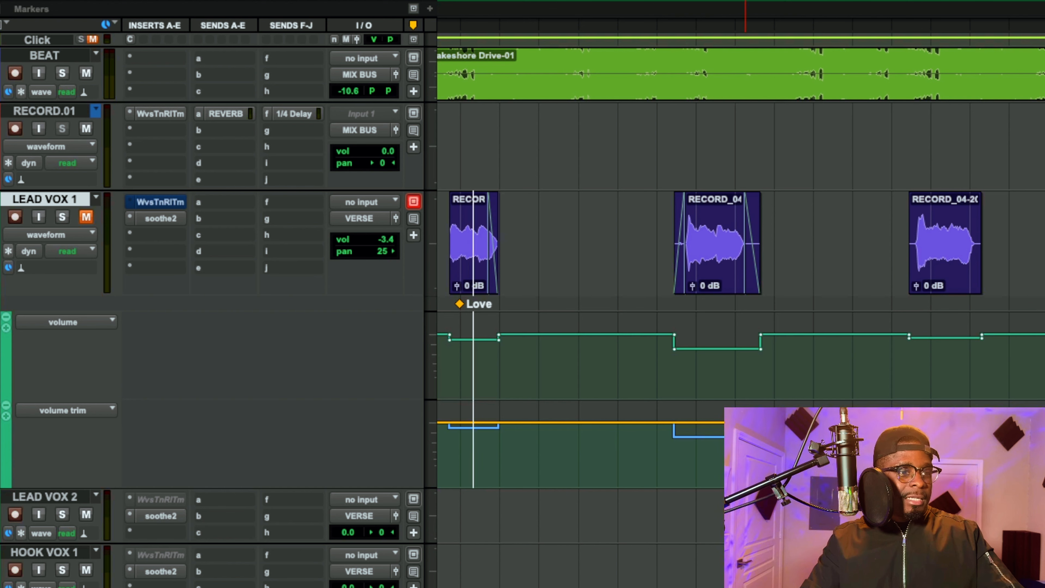
scroll(728, 430, "left", 5)
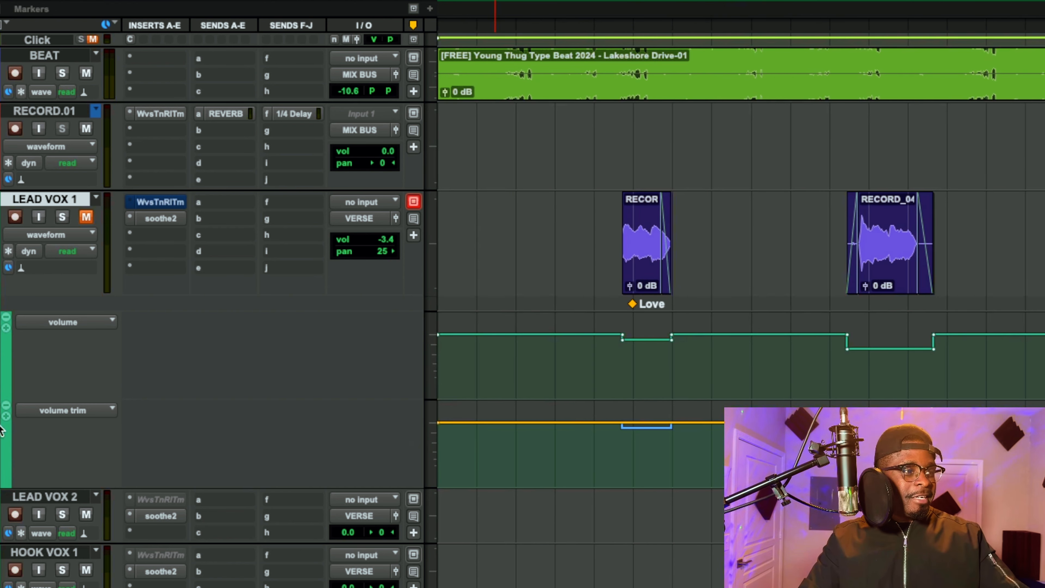
left_click(6, 416)
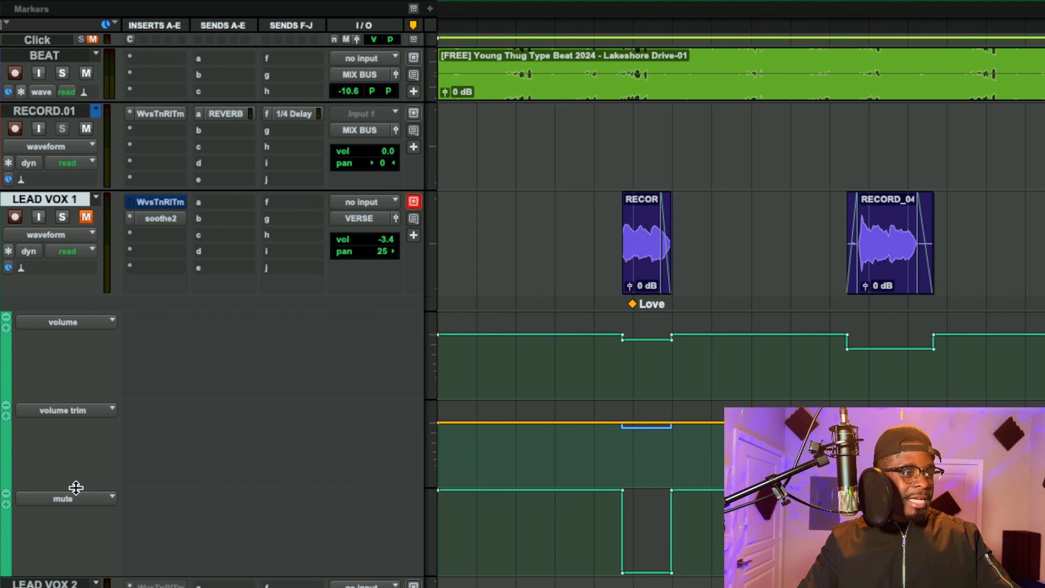
left_click(79, 500)
left_click(124, 535)
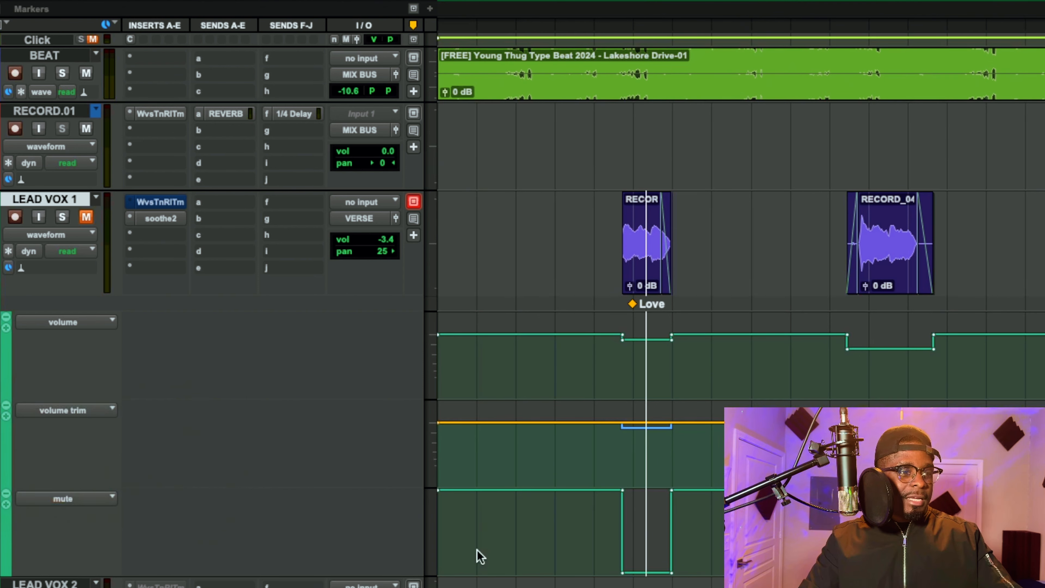
left_click(6, 503)
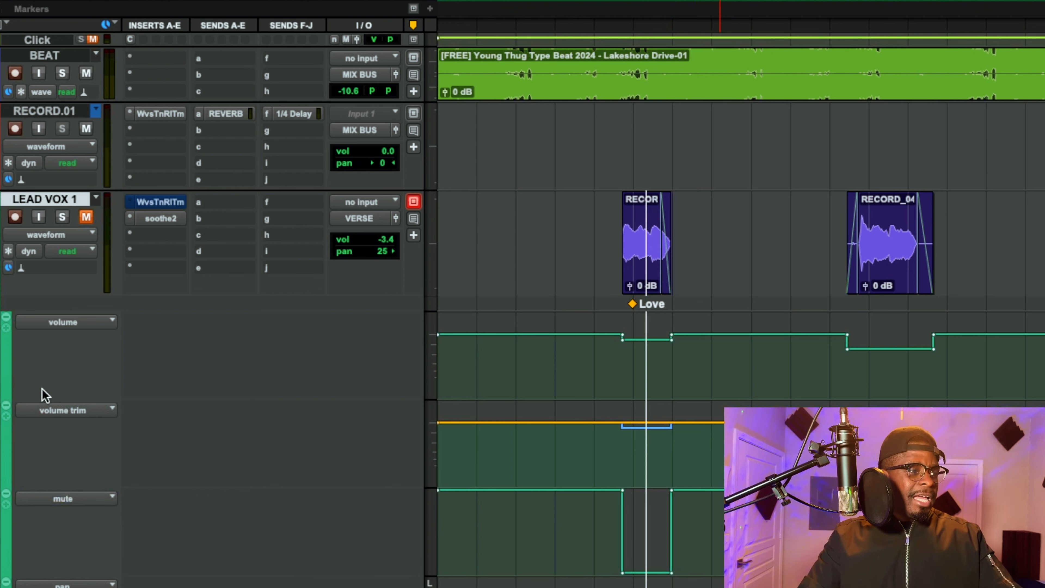
- Shrink the four LEAD VOX 1 automation lanes to a compact height and review their automation along the timeline
left_click_drag(36, 402, 43, 354)
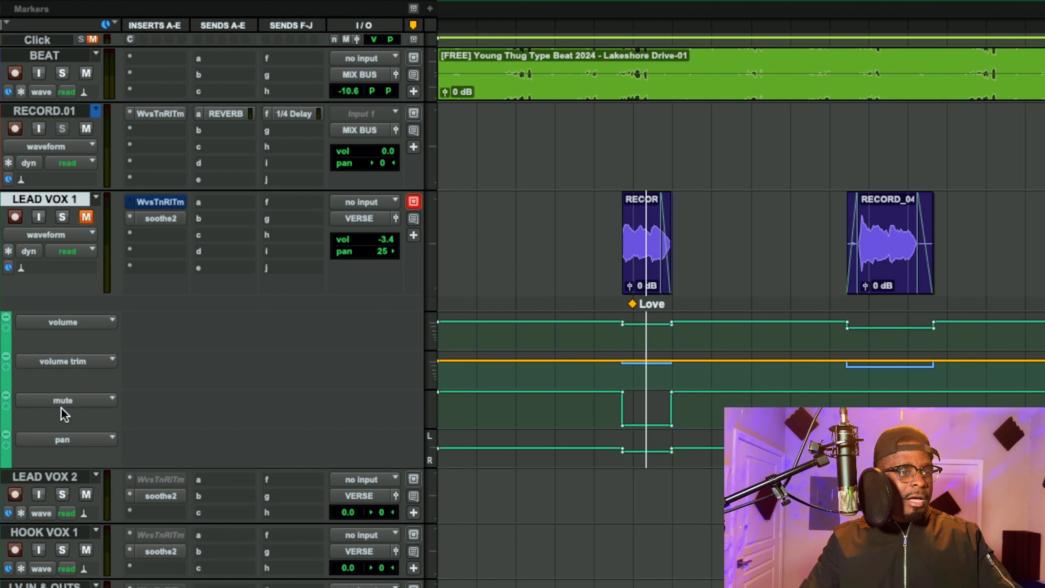
left_click_drag(68, 417, 68, 415)
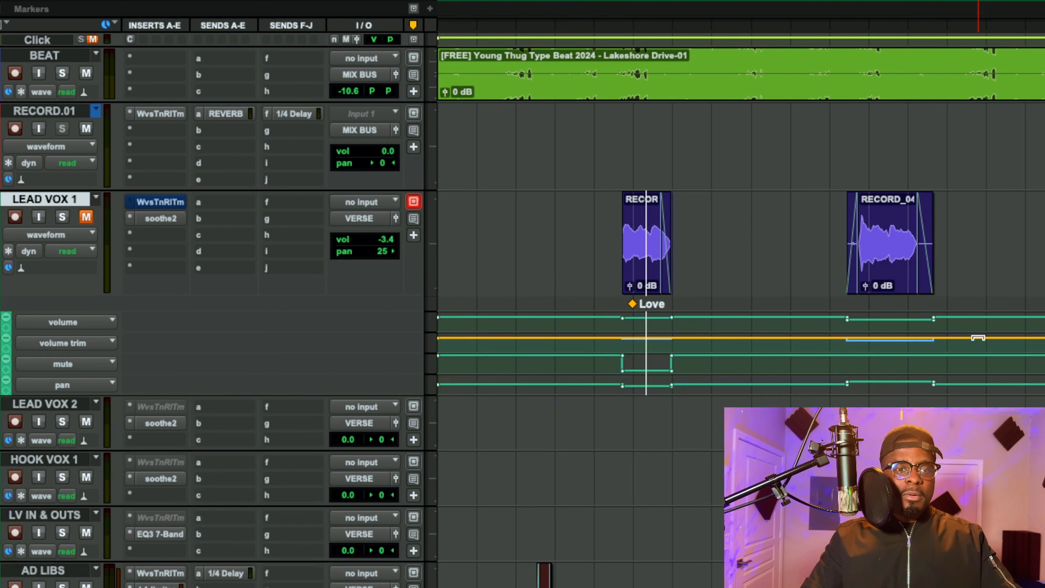
scroll(977, 336, "right", 5)
scroll(978, 336, "left", 5)
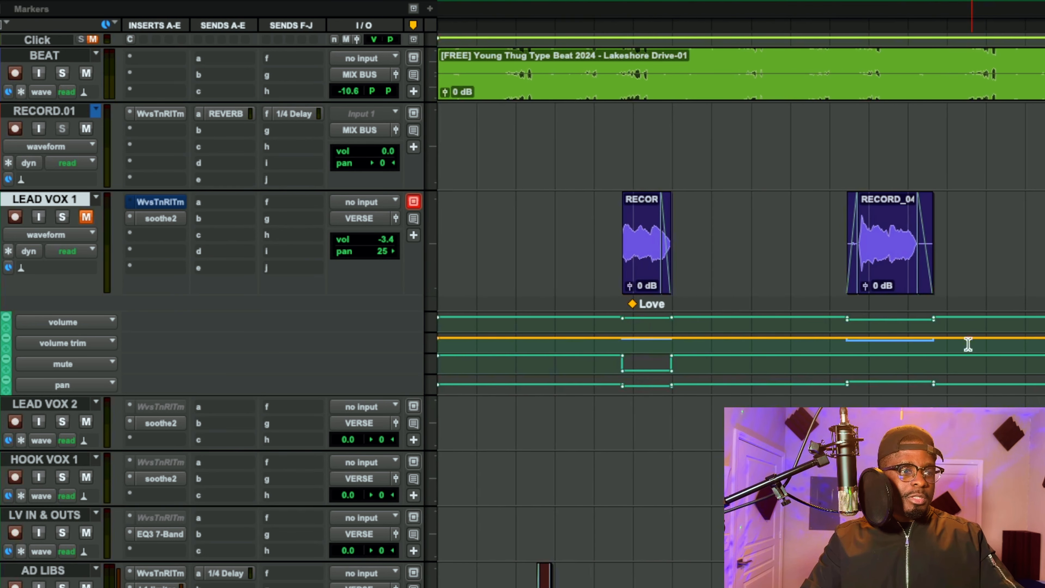
scroll(605, 352, "right", 20)
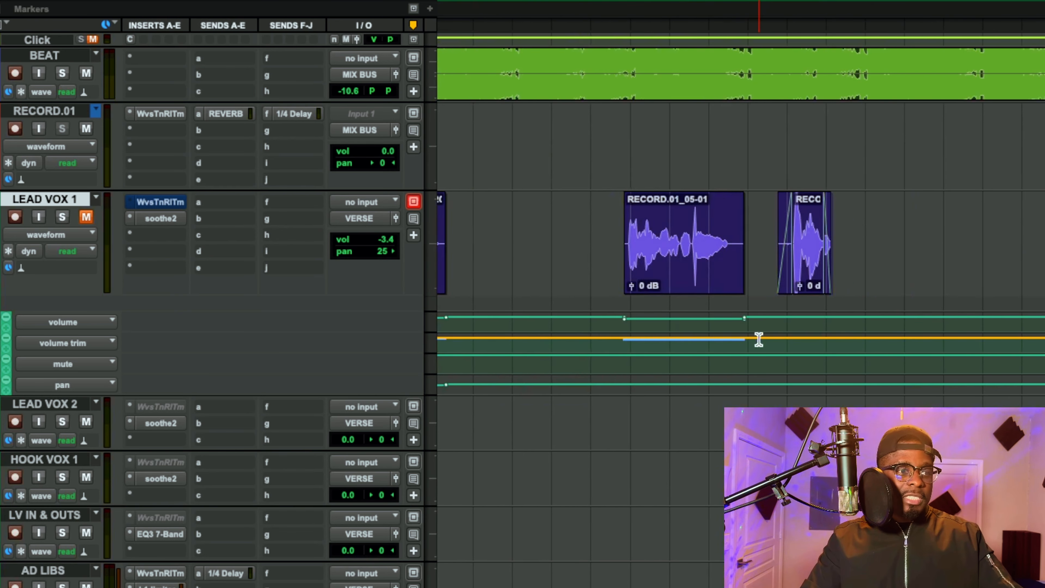
scroll(747, 359, "left", 20)
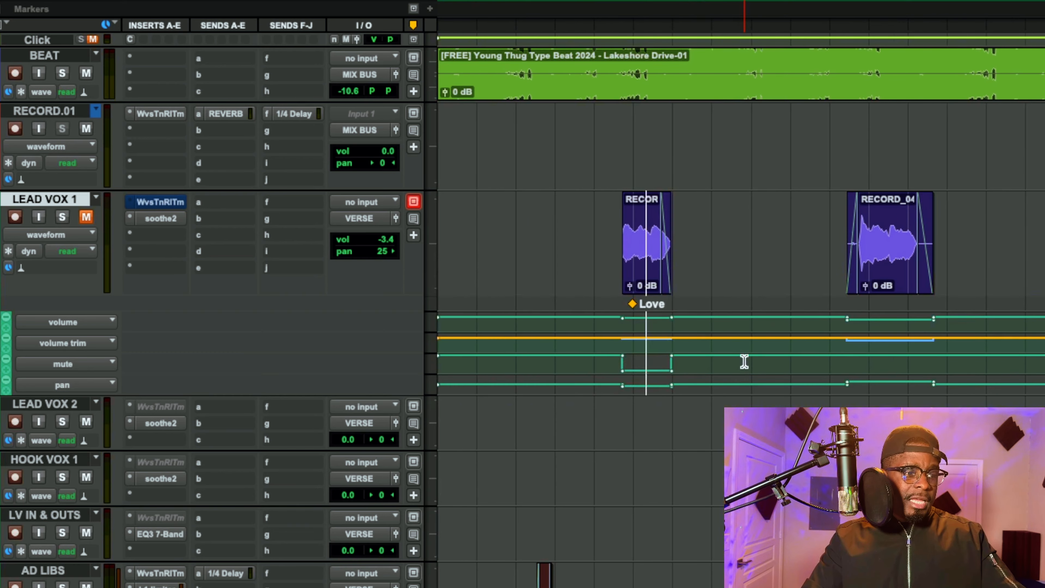
- Remove the volume trim and pan automation lanes from LEAD VOX 1, keeping the volume and mute lanes
left_click(7, 338)
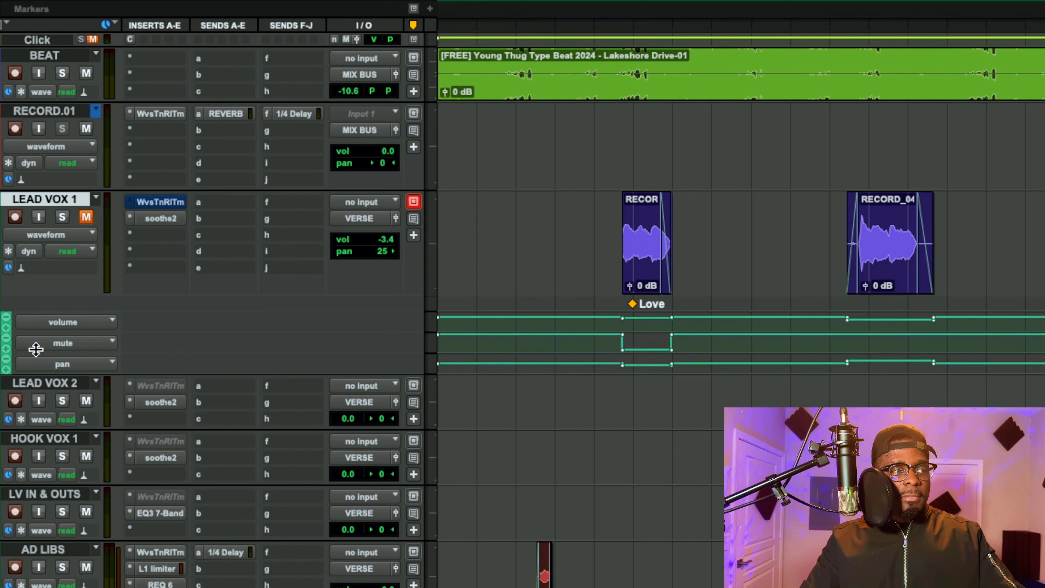
scroll(741, 247, "right", 3)
left_click(6, 358)
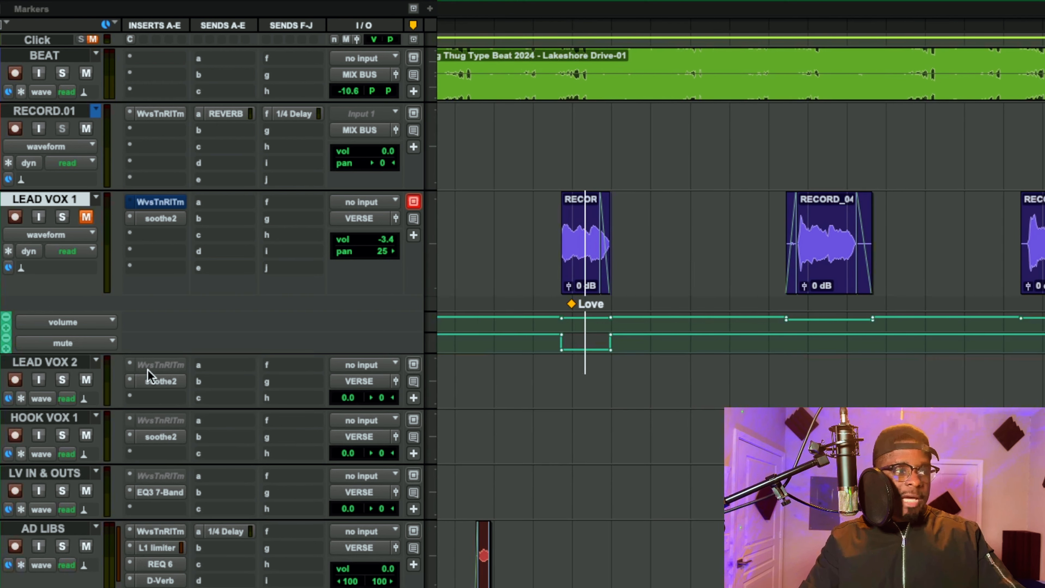